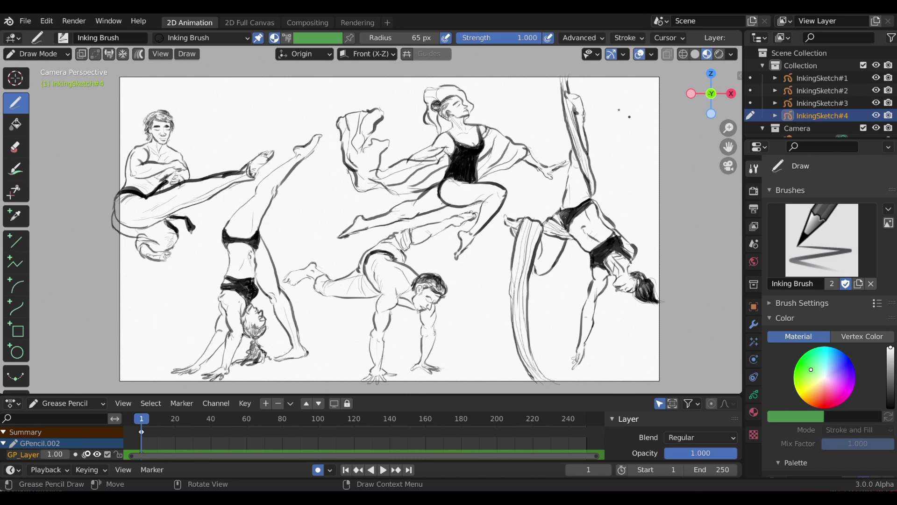
# Test the Inking Brush with short wavy strokes beside the figures, then review the available brushes and the texture brush pack import option
pyautogui.moveTo(615, 93)
pyautogui.mouseDown()
pyautogui.moveTo(610, 130)
pyautogui.moveTo(628, 121)
pyautogui.moveTo(624, 138)
pyautogui.mouseUp()
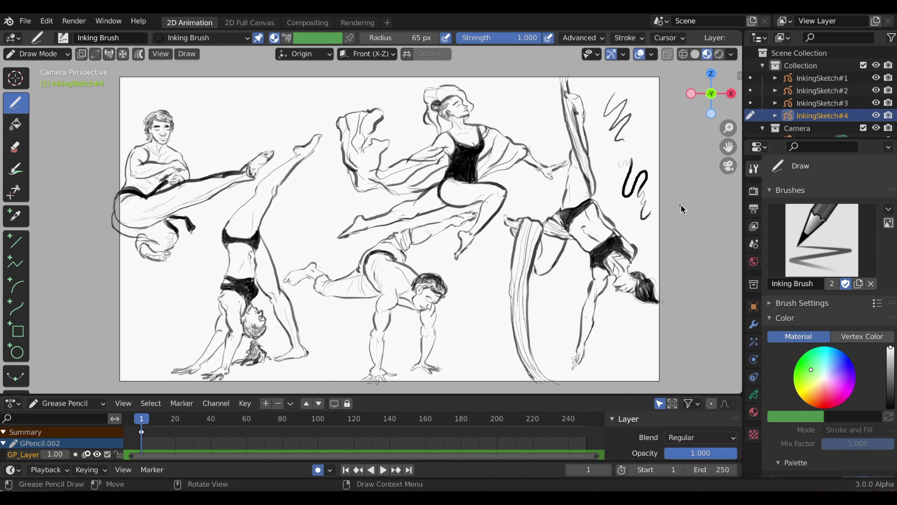
pyautogui.click(63, 38)
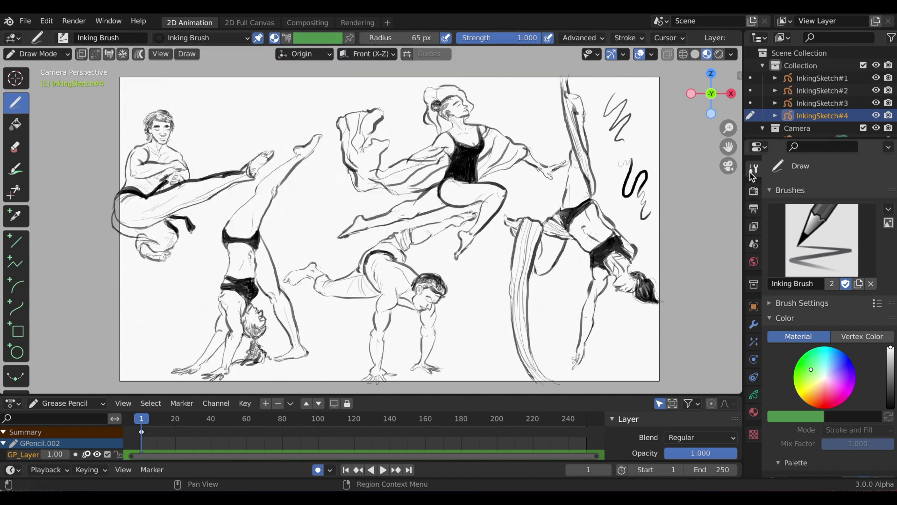
pyautogui.click(889, 211)
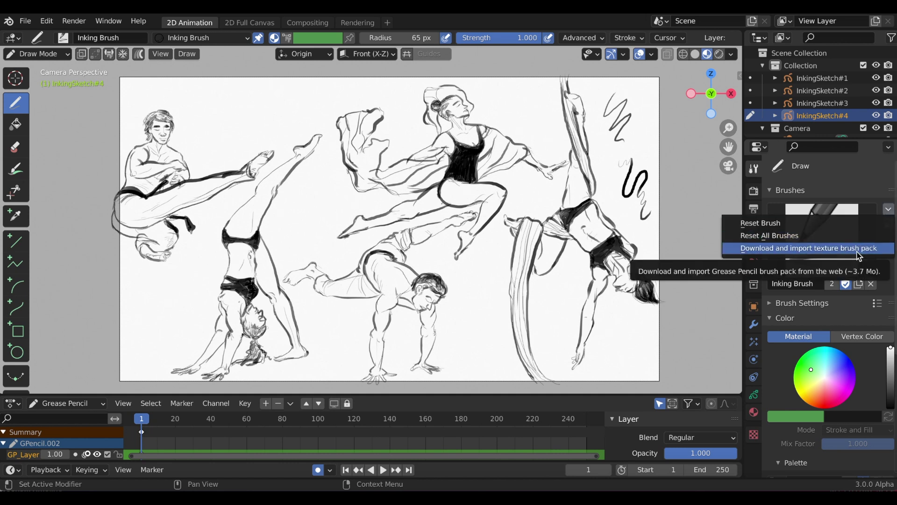
pyautogui.click(822, 248)
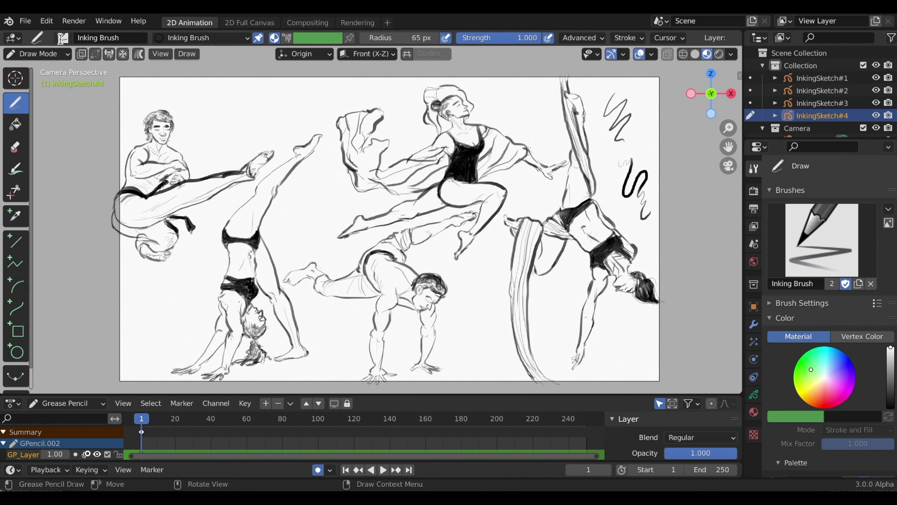
pyautogui.click(63, 37)
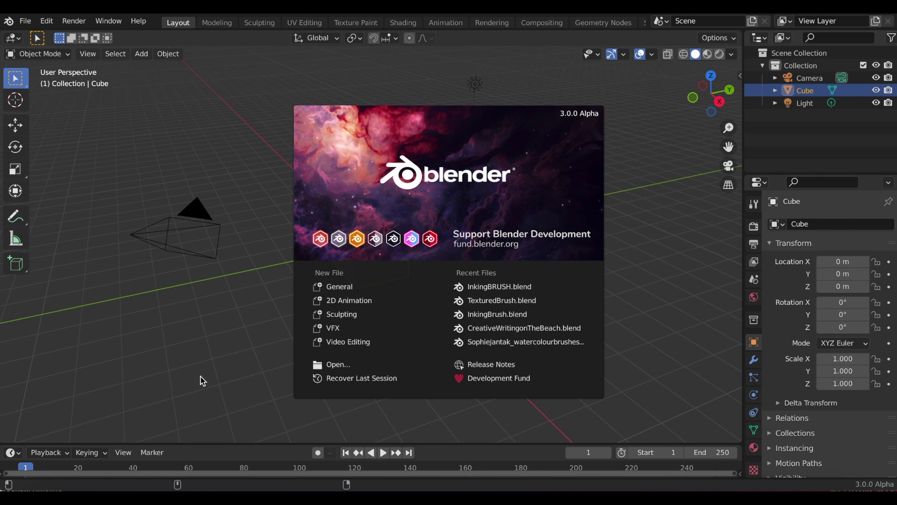
# Start a new 2D Animation file, leave the camera view and switch the Stroke object to Object Mode
pyautogui.click(352, 302)
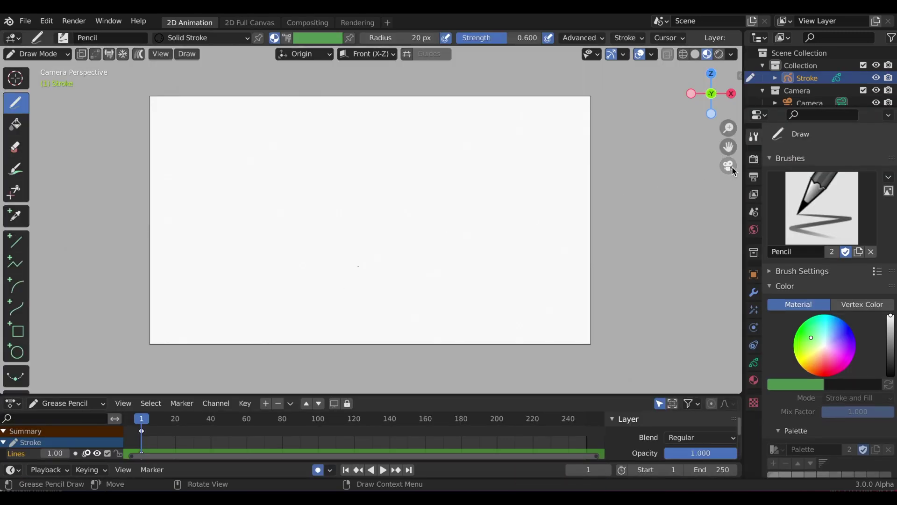
pyautogui.click(730, 166)
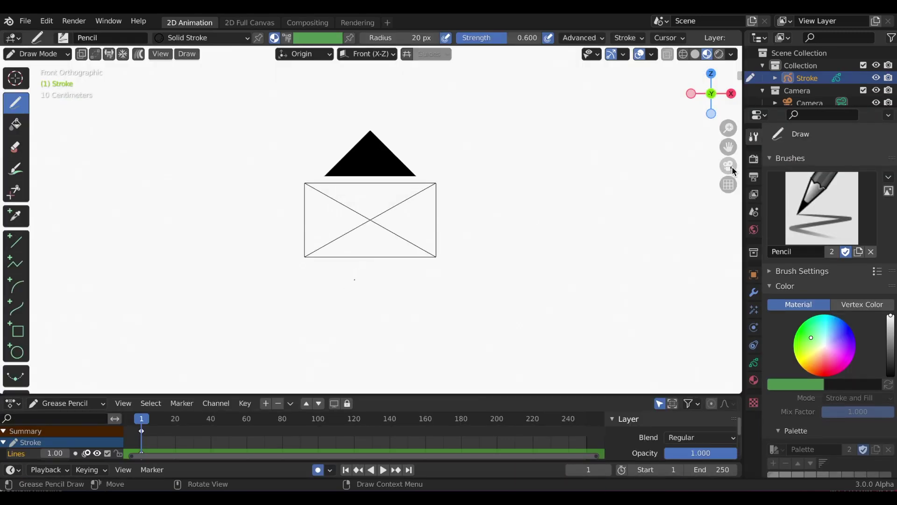
pyautogui.click(37, 54)
pyautogui.click(52, 67)
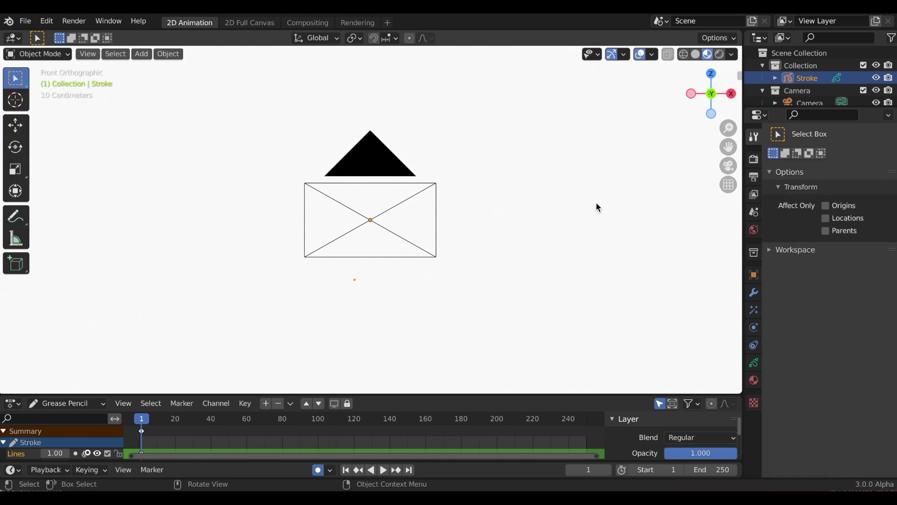
# Show the X and Y axes, the 3D cursor and the Grease Pencil canvas in the viewport overlays
pyautogui.moveTo(597, 203)
pyautogui.mouseDown(button='middle')
pyautogui.moveTo(587, 225)
pyautogui.moveTo(594, 218)
pyautogui.mouseUp(button='middle')
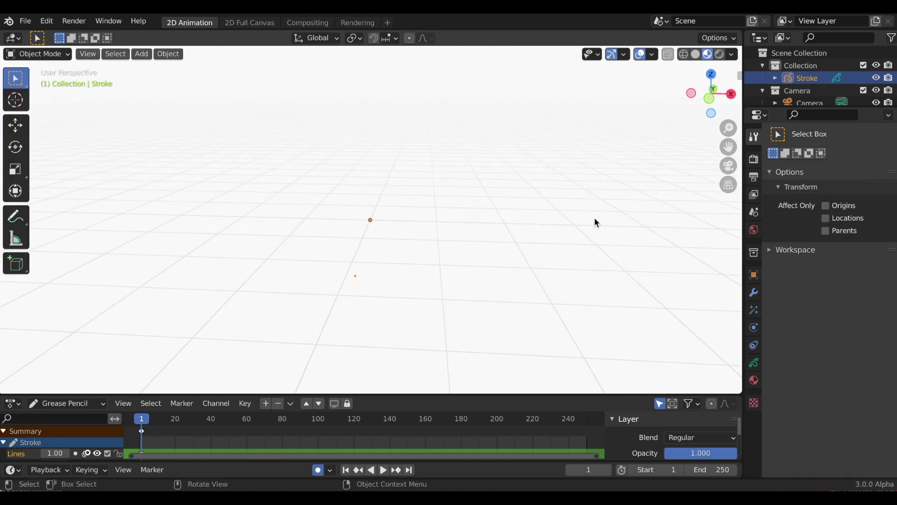
pyautogui.click(652, 55)
pyautogui.click(690, 117)
pyautogui.click(709, 116)
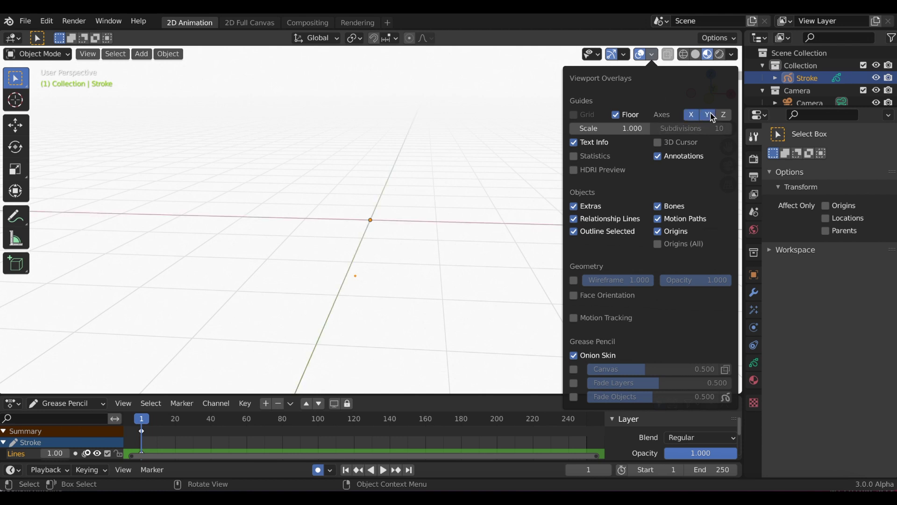
pyautogui.click(660, 144)
pyautogui.click(573, 369)
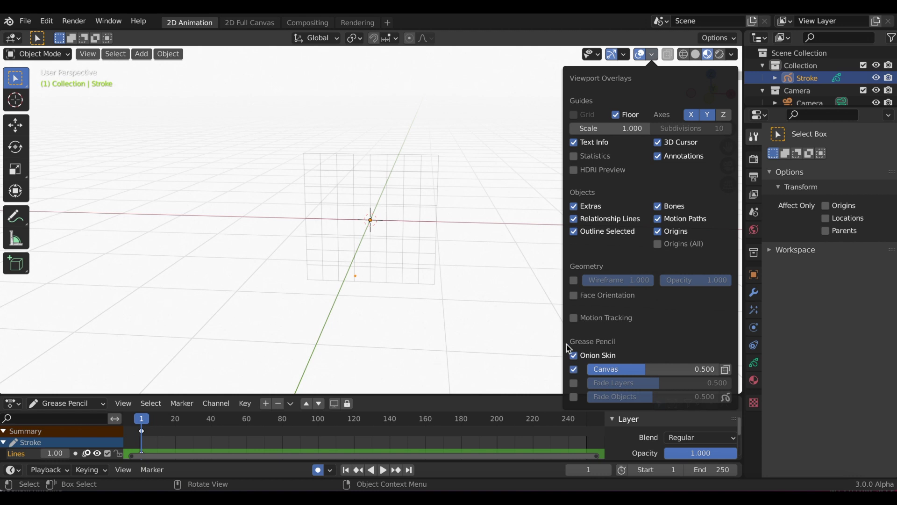
# Delete the default Stroke object and add an empty Grease Pencil object at the origin
pyautogui.press('x')
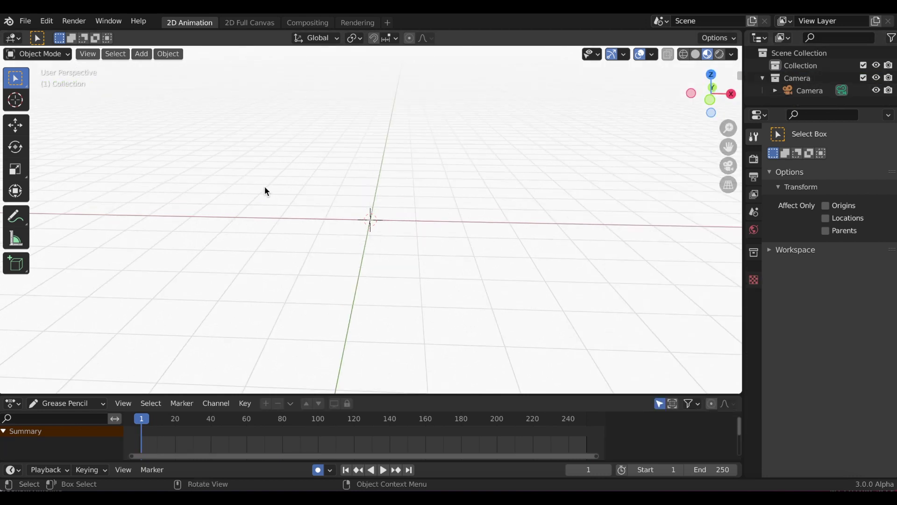
pyautogui.hotkey('shift', 'a')
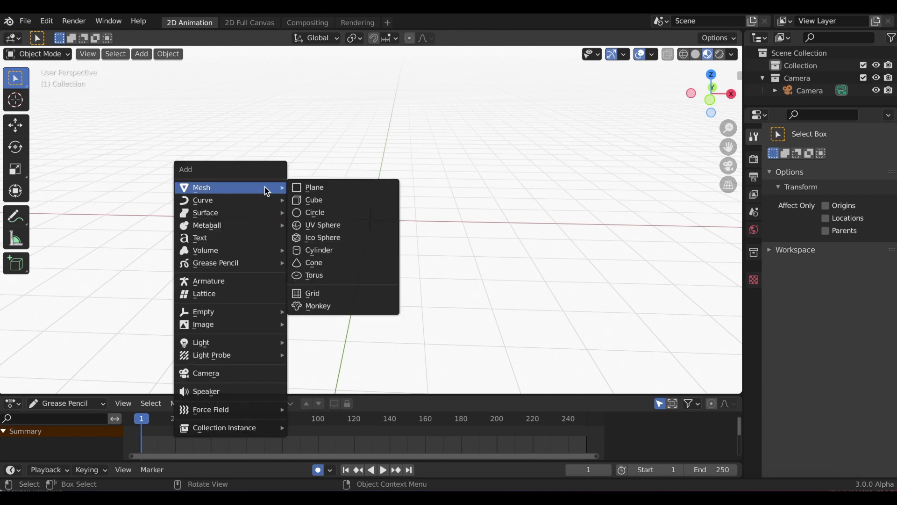
pyautogui.moveTo(256, 261)
pyautogui.click(321, 260)
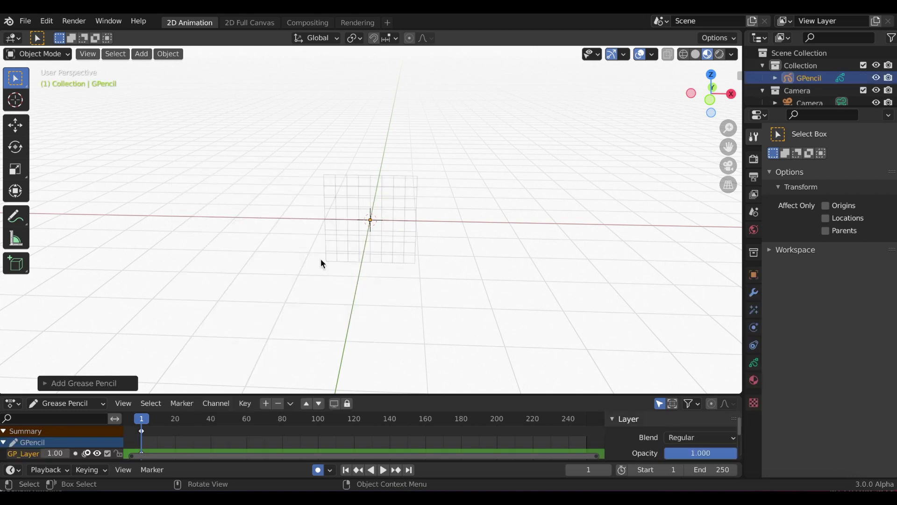
# Return to the camera view and switch the new Grease Pencil object to Draw Mode
pyautogui.click(728, 166)
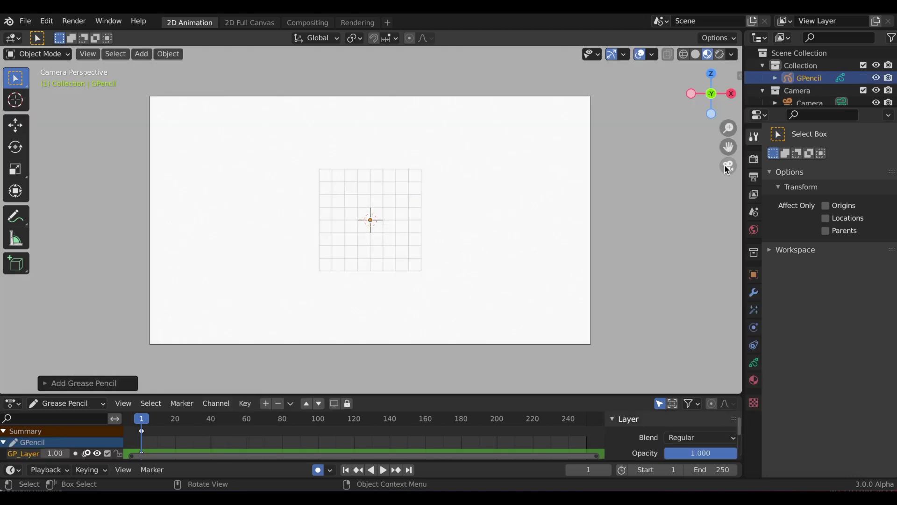
pyautogui.click(37, 54)
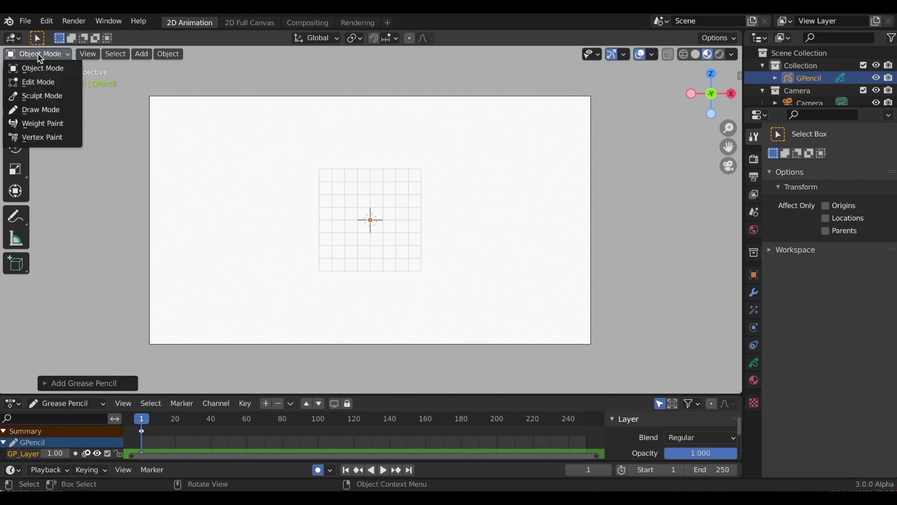
pyautogui.click(39, 112)
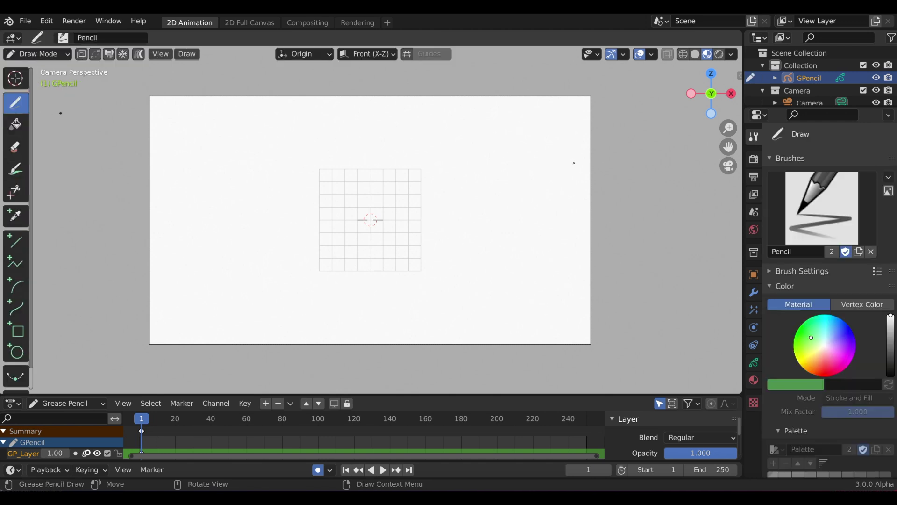
# Add a new material to the Grease Pencil object and name it Inking Brush
pyautogui.click(753, 380)
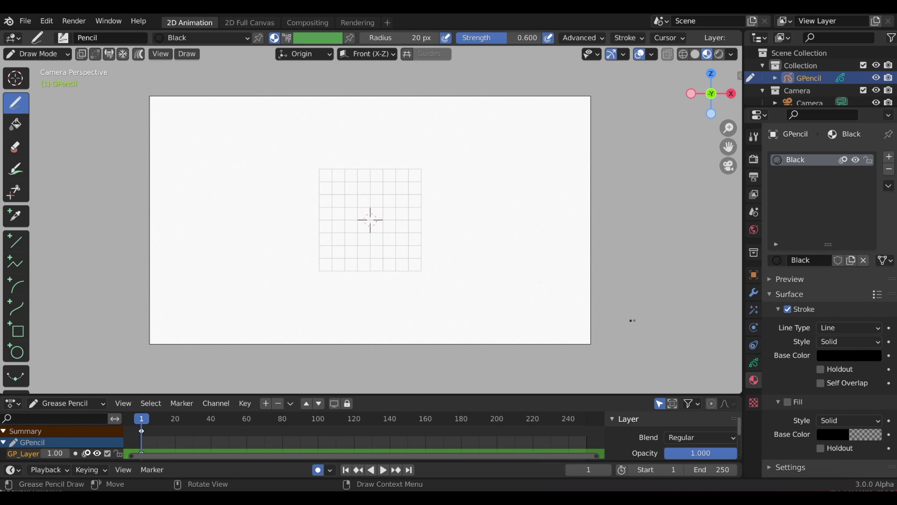
pyautogui.click(889, 159)
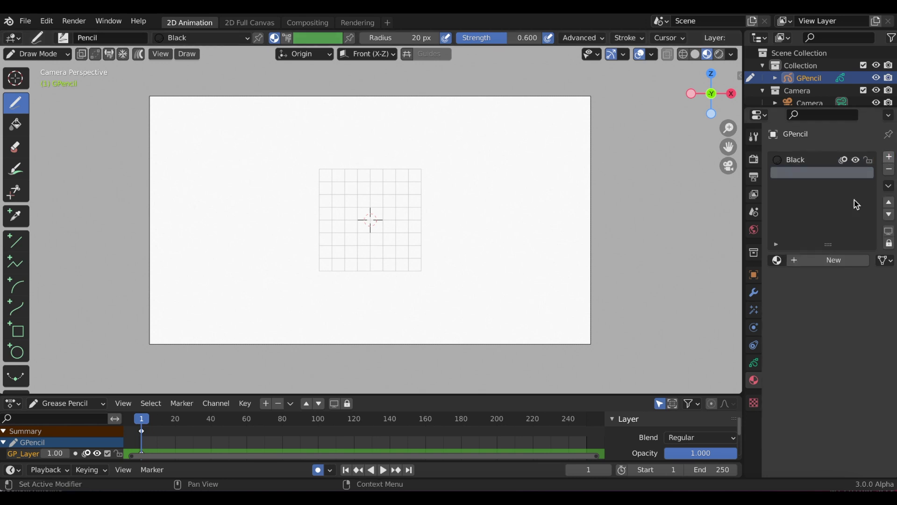
pyautogui.click(796, 262)
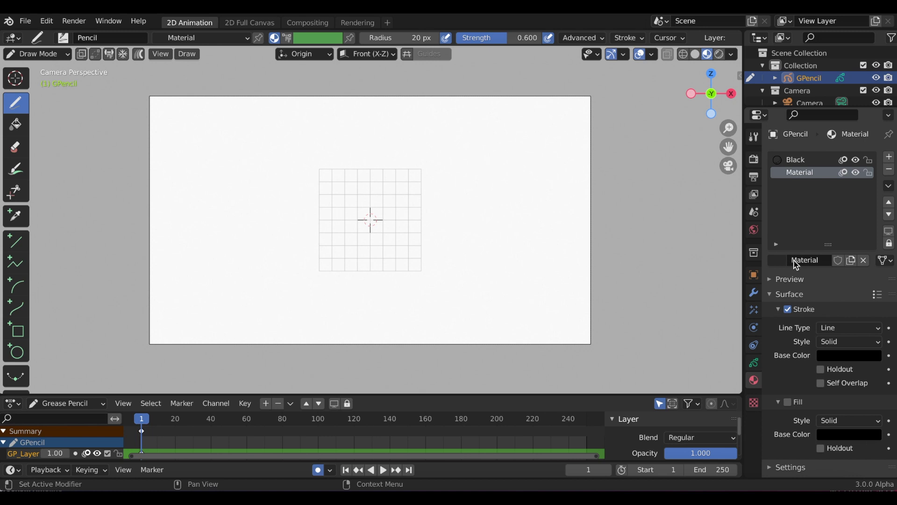
pyautogui.doubleClick(795, 171)
pyautogui.write('Inking Brush')
pyautogui.press('Return')
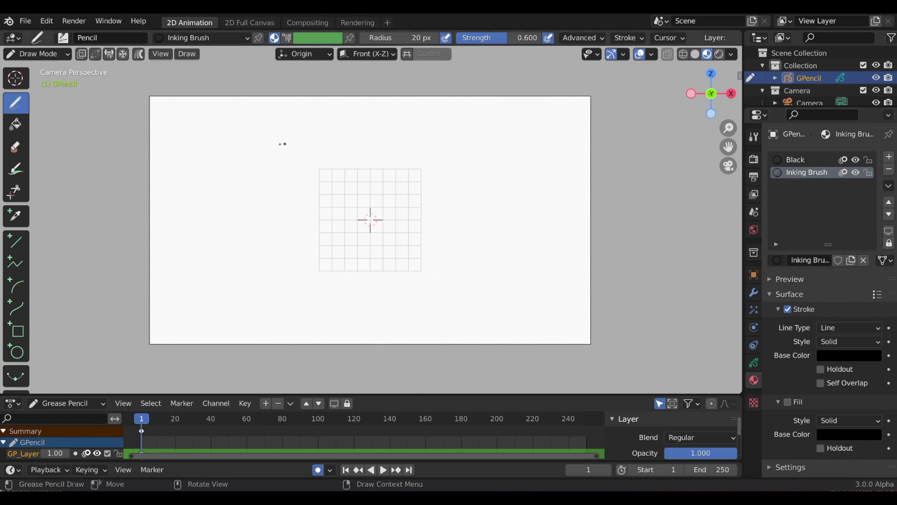
# Try and undo a wavy Pencil stroke, then set the brush strength to 0.968 and radius to 75 px
pyautogui.moveTo(277, 140)
pyautogui.mouseDown()
pyautogui.moveTo(296, 154)
pyautogui.moveTo(311, 209)
pyautogui.moveTo(347, 196)
pyautogui.moveTo(390, 241)
pyautogui.mouseUp()
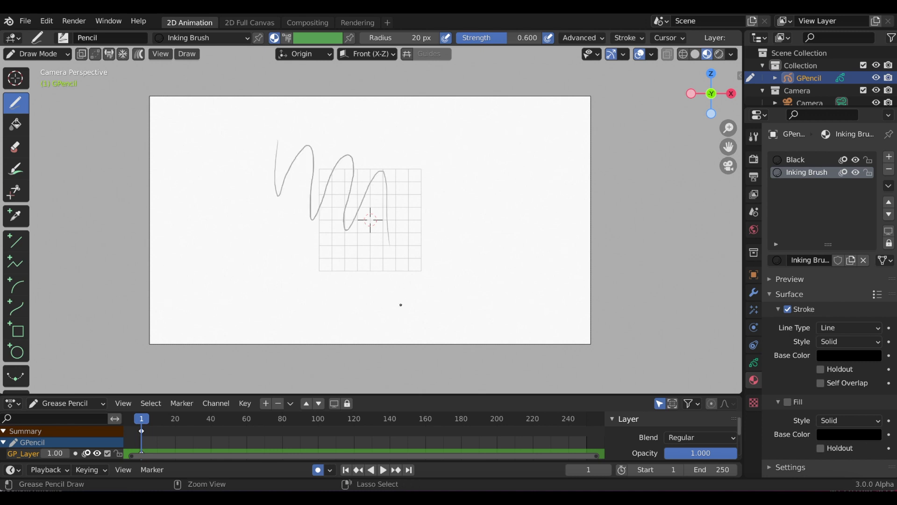
pyautogui.hotkey('ctrl', 'z')
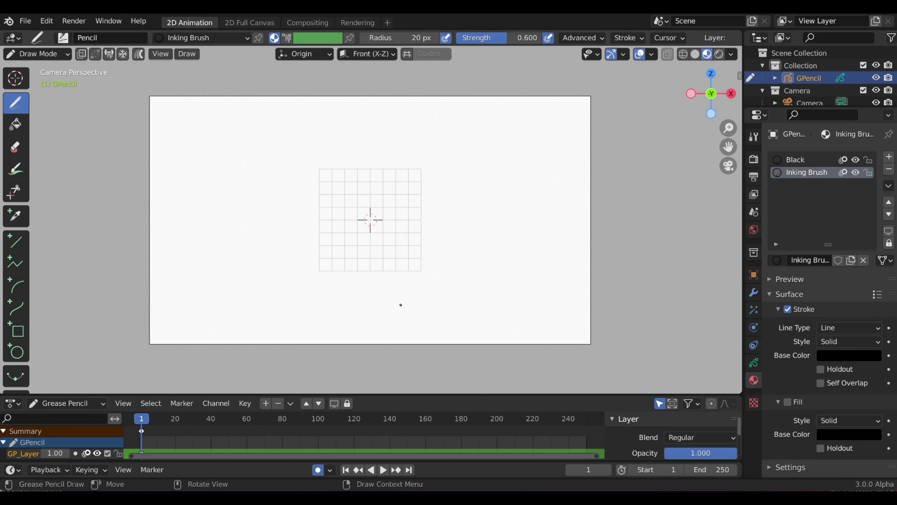
pyautogui.moveTo(519, 40)
pyautogui.mouseDown()
pyautogui.moveTo(541, 38)
pyautogui.moveTo(513, 38)
pyautogui.moveTo(540, 38)
pyautogui.moveTo(515, 46)
pyautogui.mouseUp()
pyautogui.click(418, 38)
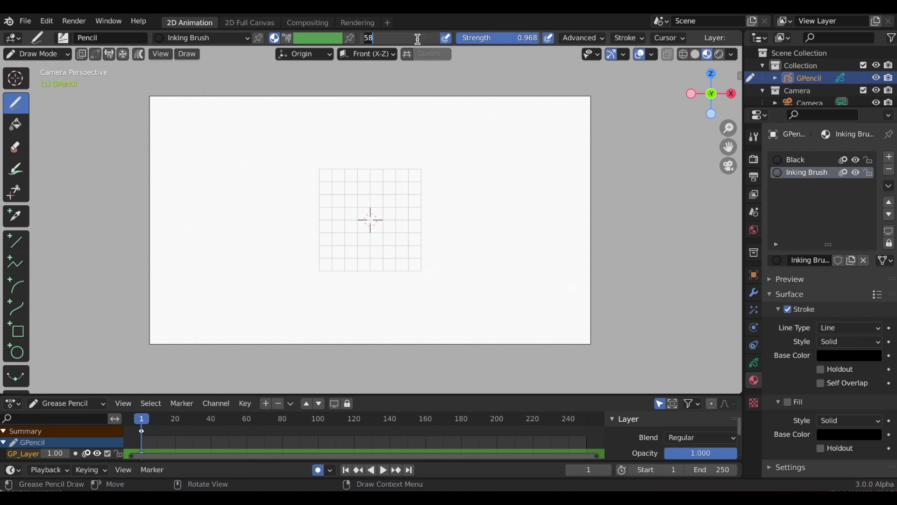
pyautogui.write('75')
pyautogui.press('Return')
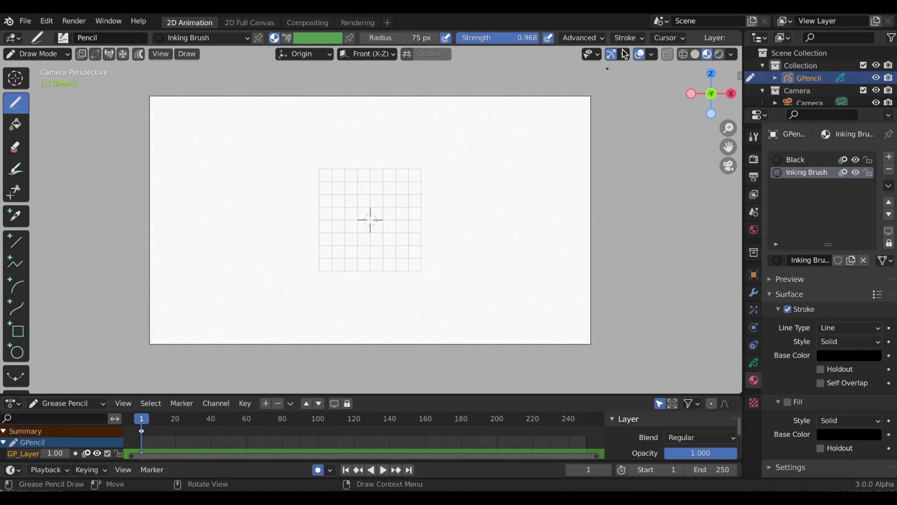
# Enable Randomize for the brush stroke with a Radius of 0.894 applied at stroke level
pyautogui.click(631, 39)
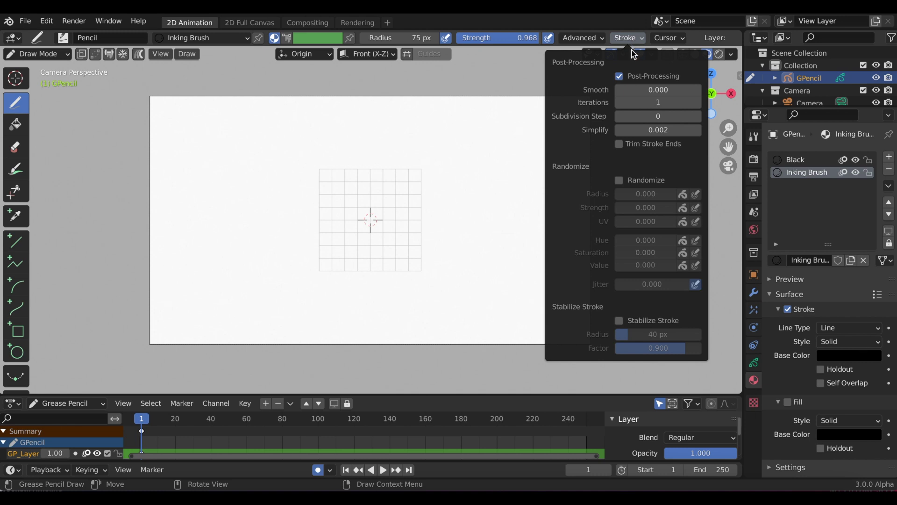
pyautogui.click(620, 181)
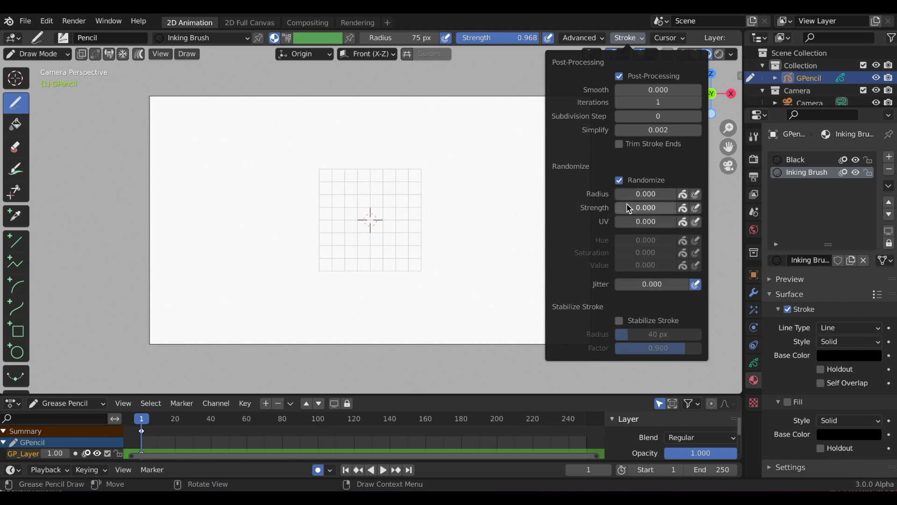
pyautogui.moveTo(632, 194); pyautogui.dragTo(686, 195)
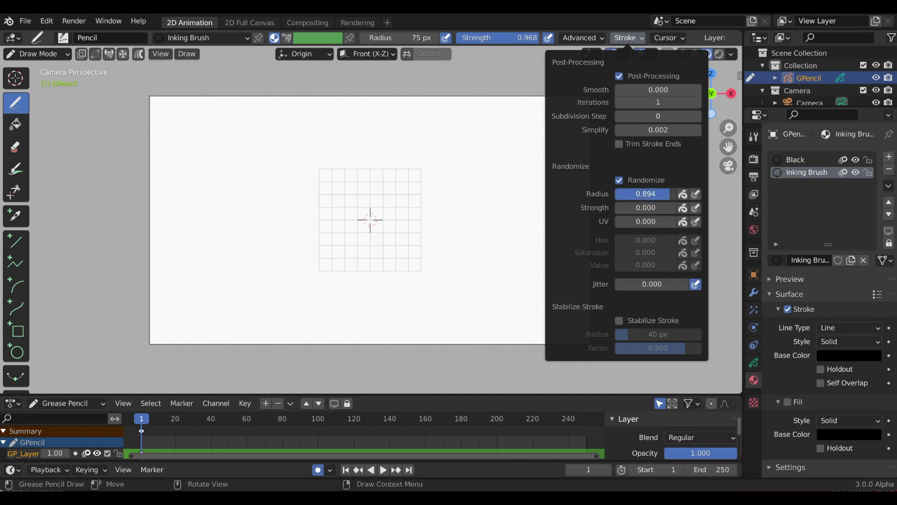
pyautogui.click(683, 195)
# Try the randomized brush with a large wavy stroke on the canvas and undo it
pyautogui.moveTo(176, 190)
pyautogui.mouseDown()
pyautogui.moveTo(219, 133)
pyautogui.moveTo(176, 264)
pyautogui.moveTo(215, 203)
pyautogui.mouseUp()
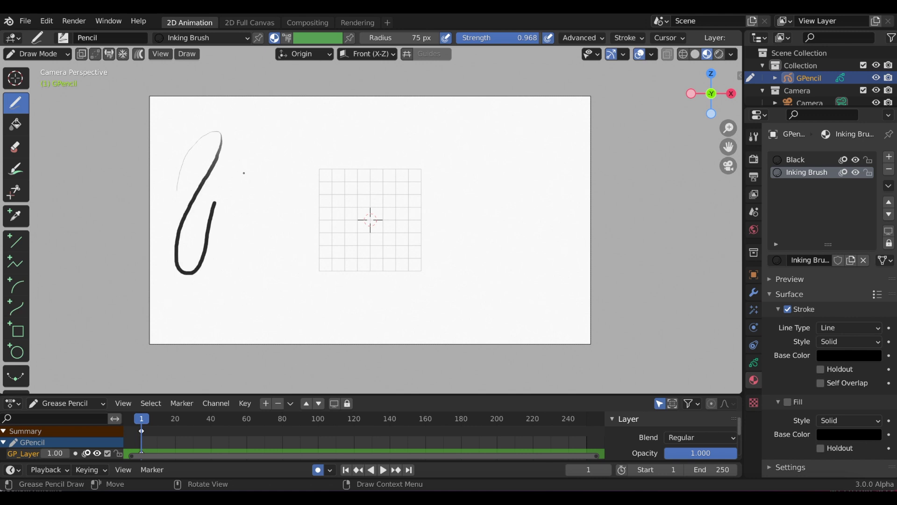
pyautogui.moveTo(243, 172)
pyautogui.mouseDown()
pyautogui.moveTo(226, 287)
pyautogui.moveTo(244, 200)
pyautogui.moveTo(278, 175)
pyautogui.moveTo(254, 269)
pyautogui.moveTo(276, 258)
pyautogui.mouseUp()
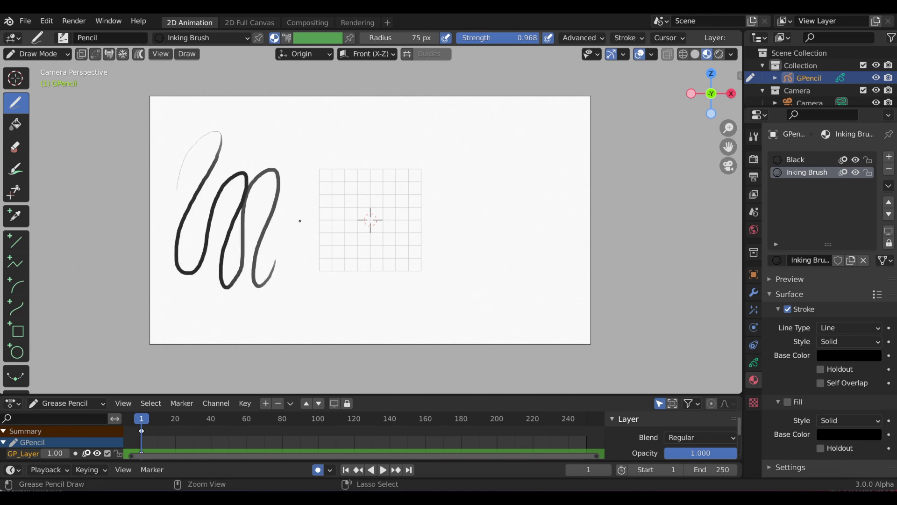
pyautogui.hotkey('ctrl', 'z')
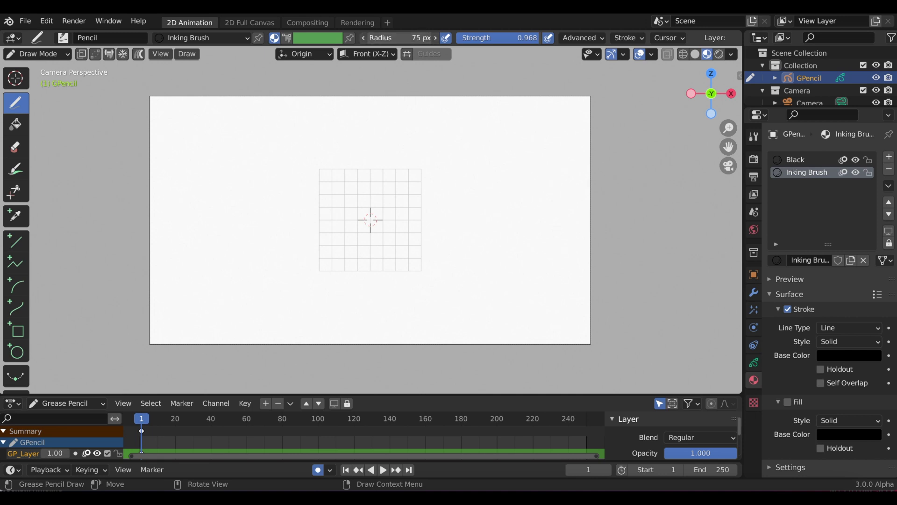
# Set the brush radius to 83 px and draw a wavy test stroke across the middle of the canvas
pyautogui.moveTo(397, 37); pyautogui.dragTo(405, 37)
pyautogui.moveTo(304, 186)
pyautogui.mouseDown()
pyautogui.moveTo(344, 165)
pyautogui.moveTo(316, 240)
pyautogui.moveTo(361, 196)
pyautogui.moveTo(414, 190)
pyautogui.moveTo(377, 288)
pyautogui.moveTo(415, 231)
pyautogui.moveTo(422, 250)
pyautogui.moveTo(440, 256)
pyautogui.mouseUp()
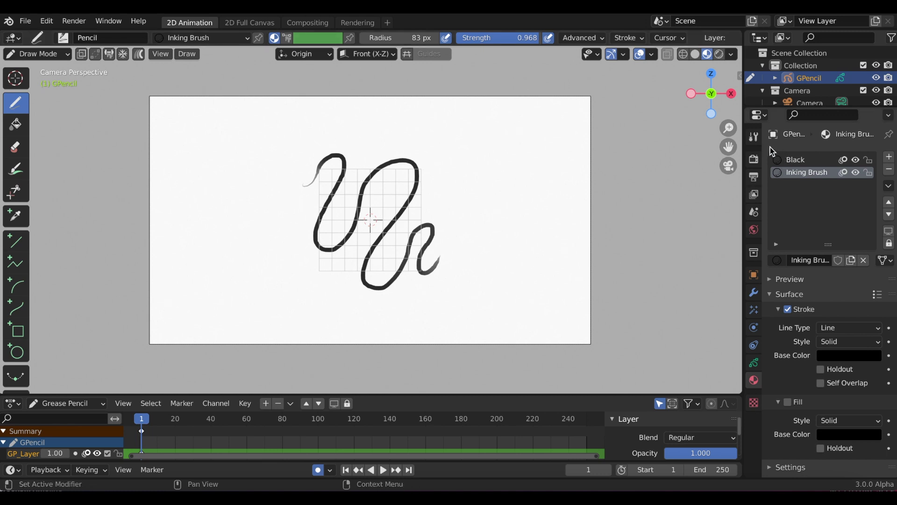
# Duplicate the Pencil brush and name the copy Inking Brush
pyautogui.click(754, 136)
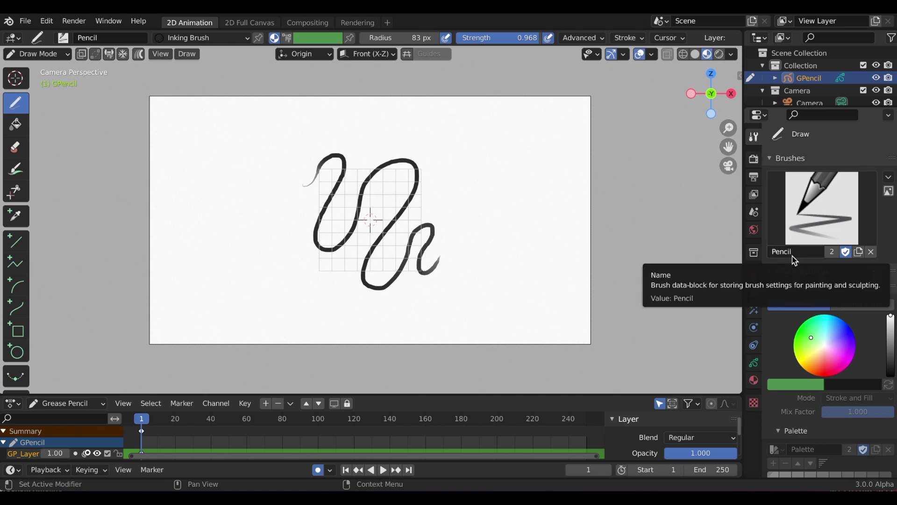
pyautogui.click(63, 37)
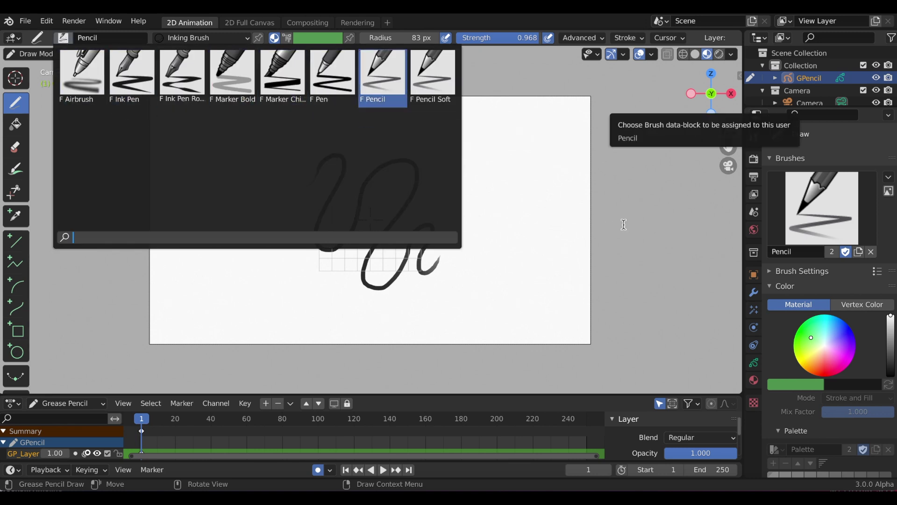
pyautogui.click(831, 253)
pyautogui.click(810, 253)
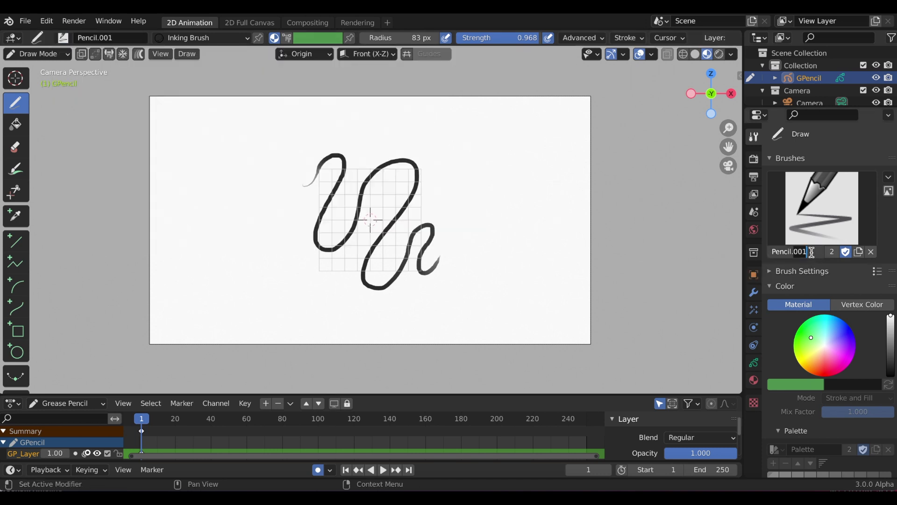
pyautogui.write('Inking Brush')
pyautogui.press('Return')
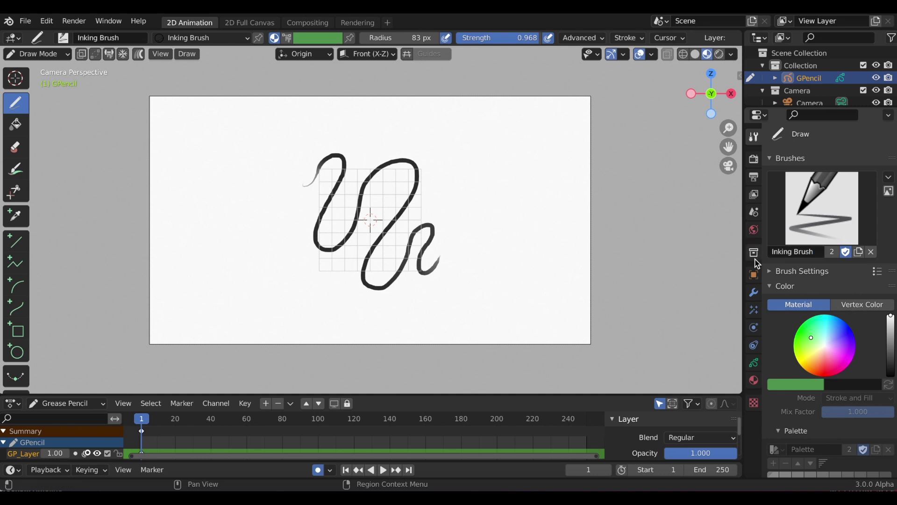
# Pin the Inking Brush material to the new brush with a fake user, and check the brush in the brush list
pyautogui.click(845, 253)
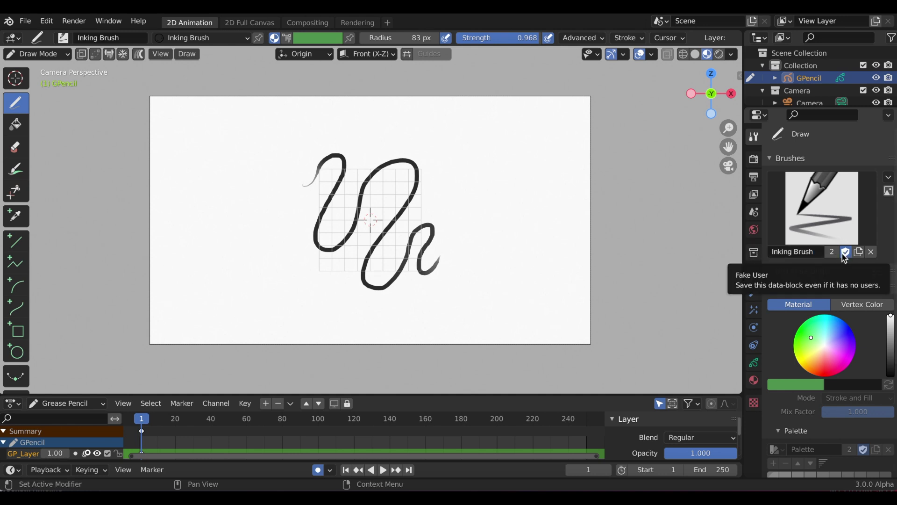
pyautogui.click(770, 272)
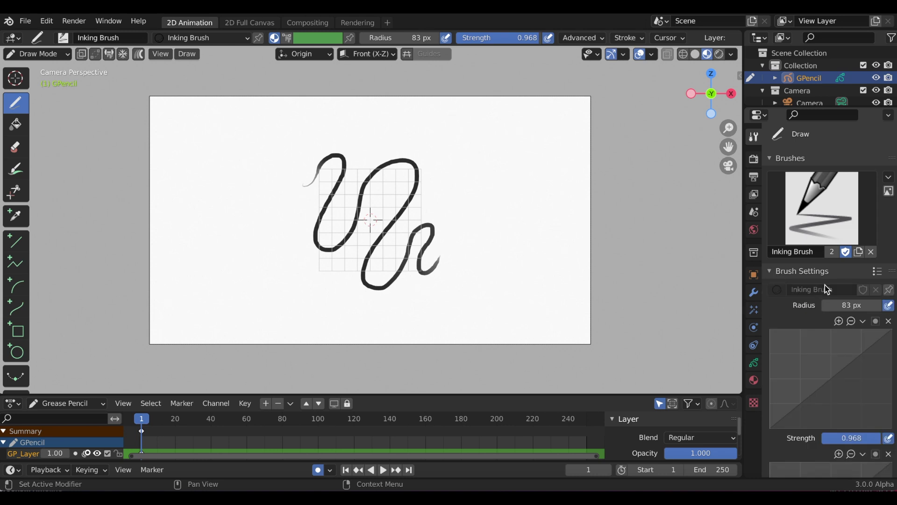
pyautogui.click(889, 291)
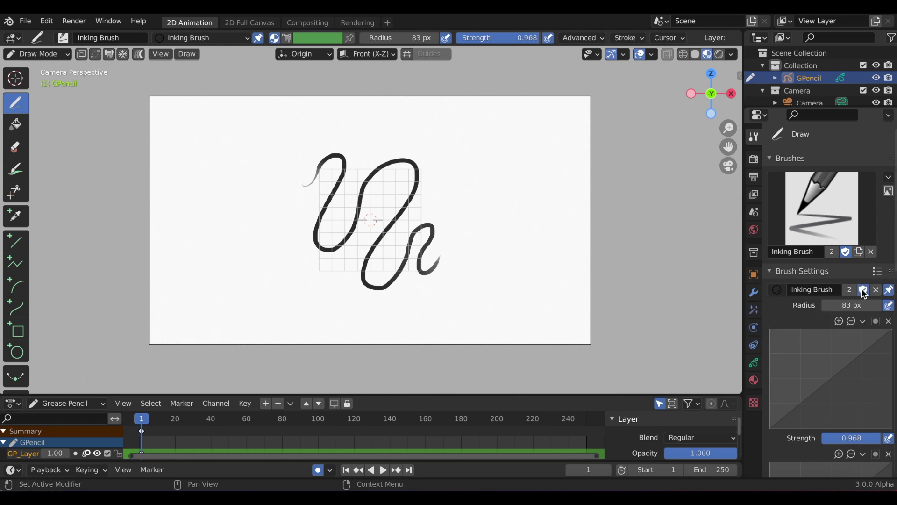
pyautogui.click(863, 291)
pyautogui.click(775, 274)
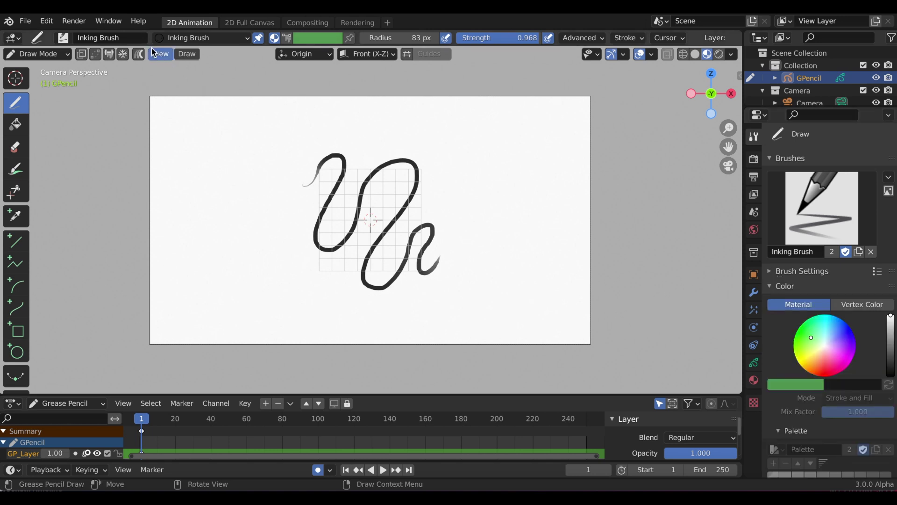
pyautogui.click(64, 39)
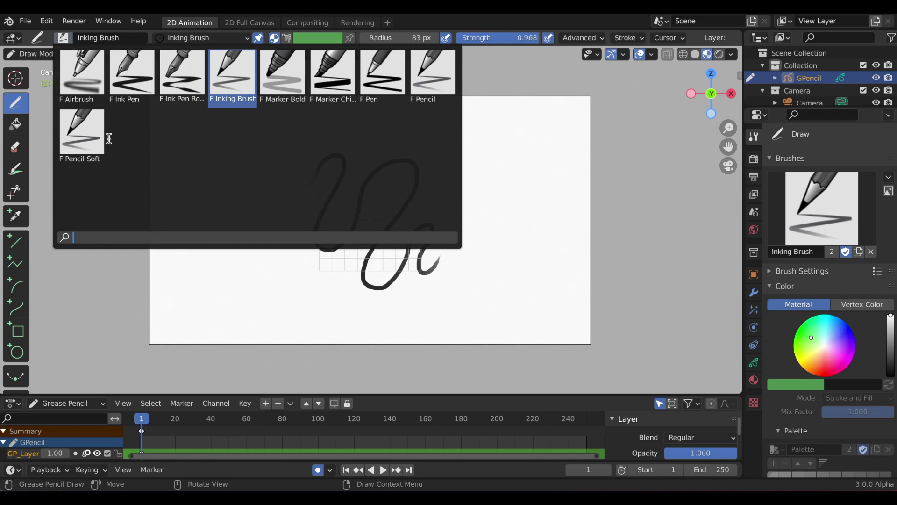
pyautogui.press('Escape')
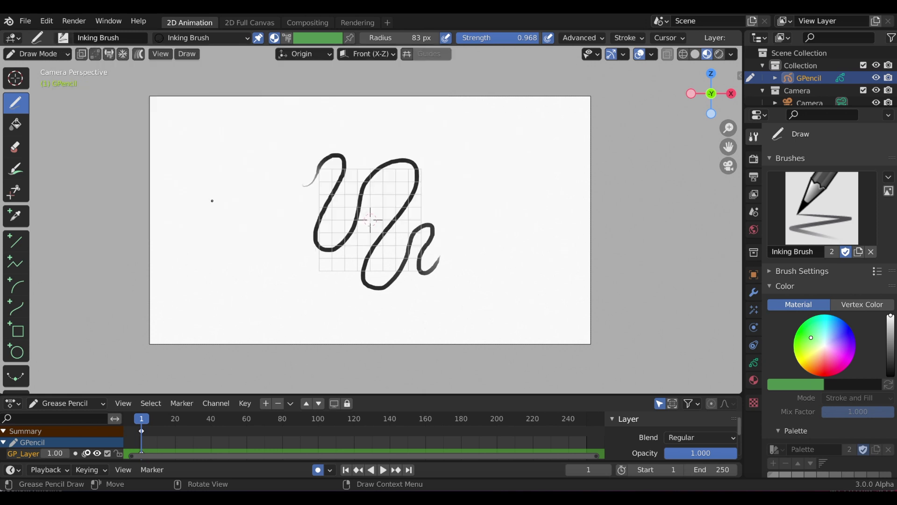
# Try lasso-erasing the middle section of the wavy test stroke and undo it
pyautogui.scroll(1, 212, 201)
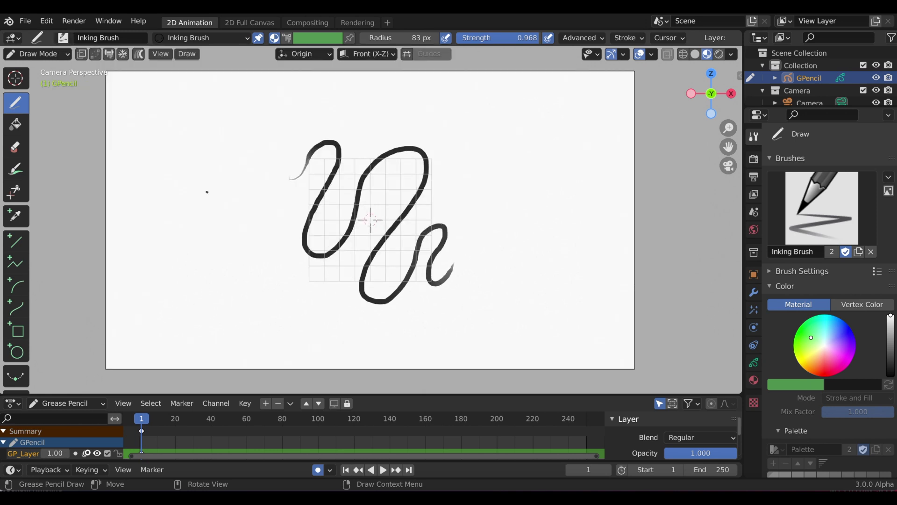
pyautogui.click(207, 179)
pyautogui.click(226, 179)
pyautogui.press('alt')
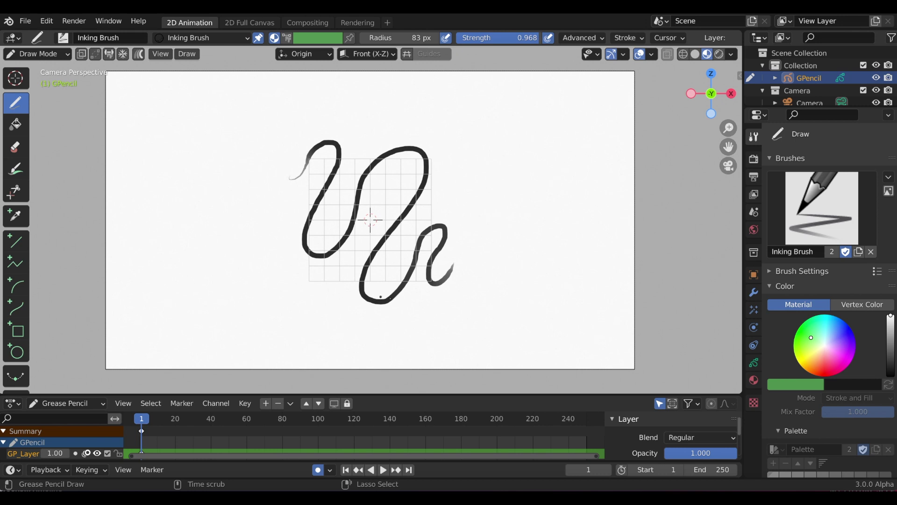
pyautogui.moveTo(291, 229)
pyautogui.keyDown('ctrl'); pyautogui.mouseDown()
pyautogui.moveTo(309, 257)
pyautogui.moveTo(305, 222)
pyautogui.moveTo(313, 253)
pyautogui.moveTo(326, 252)
pyautogui.moveTo(334, 234)
pyautogui.moveTo(339, 253)
pyautogui.moveTo(374, 180)
pyautogui.moveTo(352, 205)
pyautogui.moveTo(380, 168)
pyautogui.moveTo(361, 187)
pyautogui.mouseUp(); pyautogui.keyUp('ctrl')
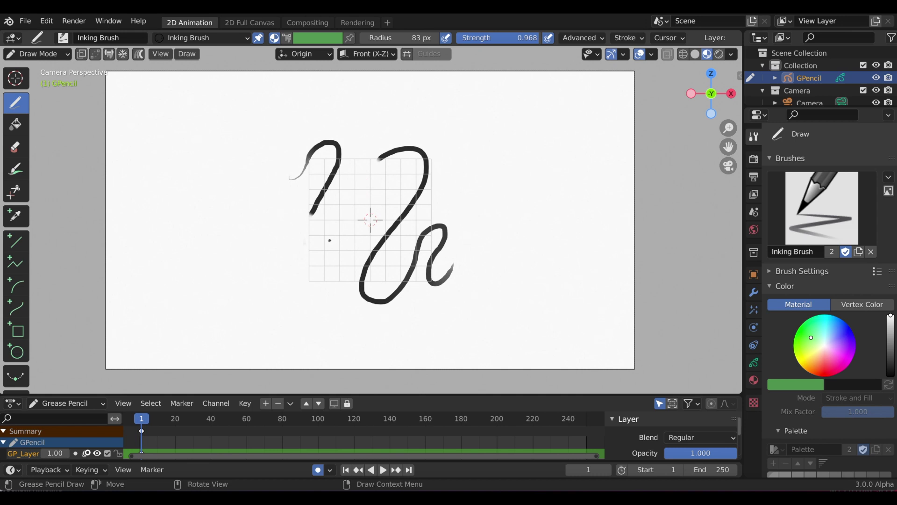
pyautogui.hotkey('ctrl', 'z')
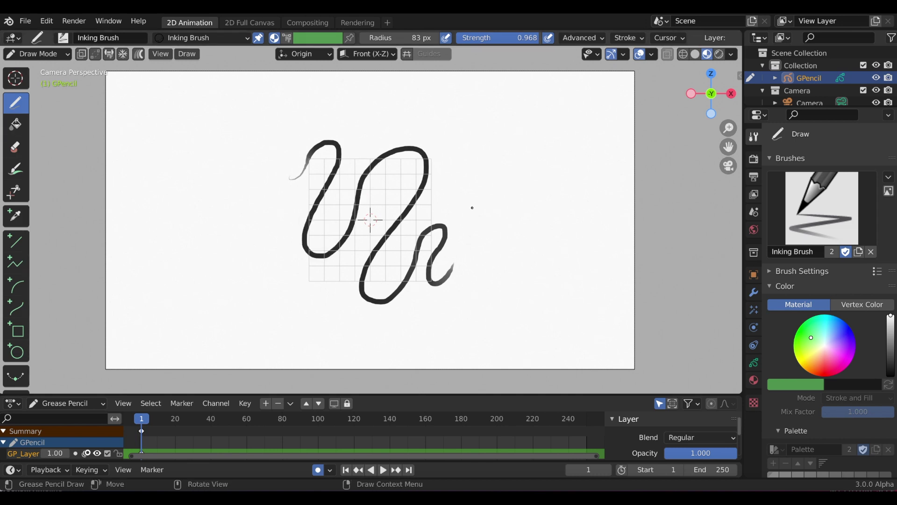
# Set the brush strength to 0.600 and draw a thin wavy test stroke in the upper-right area of the canvas
pyautogui.hotkey('shift', 'f')
pyautogui.moveTo(481, 125)
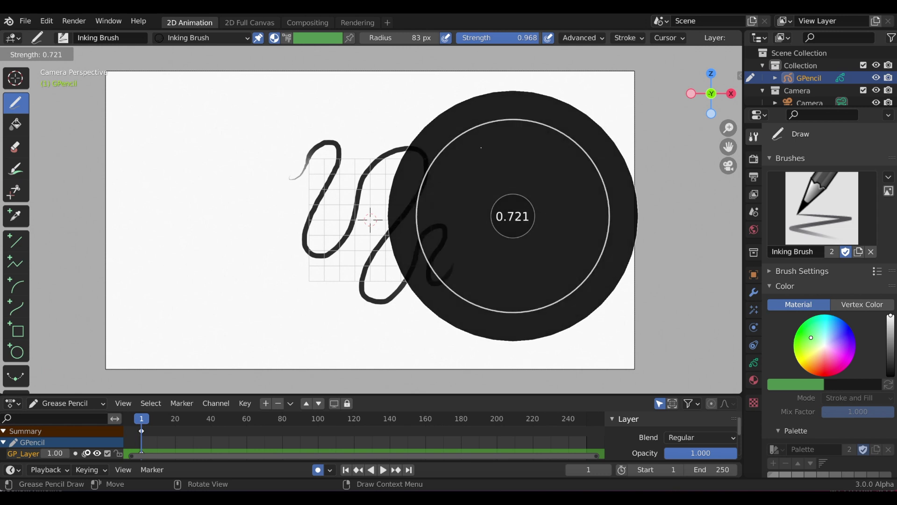
pyautogui.click(479, 114)
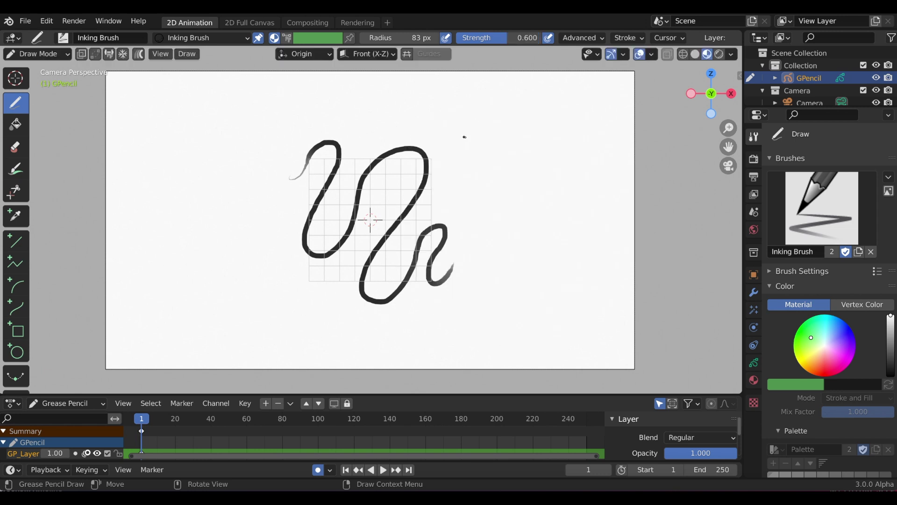
pyautogui.moveTo(466, 145)
pyautogui.mouseDown()
pyautogui.moveTo(477, 164)
pyautogui.moveTo(496, 123)
pyautogui.moveTo(510, 205)
pyautogui.mouseUp()
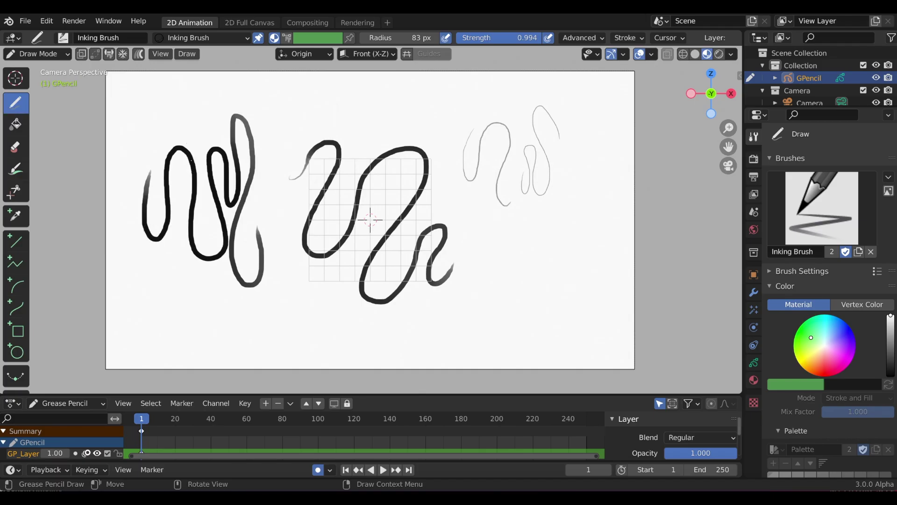
# Save the file to the Desktop as InkingBRUSH and save it once more
pyautogui.press('shift+super+s')
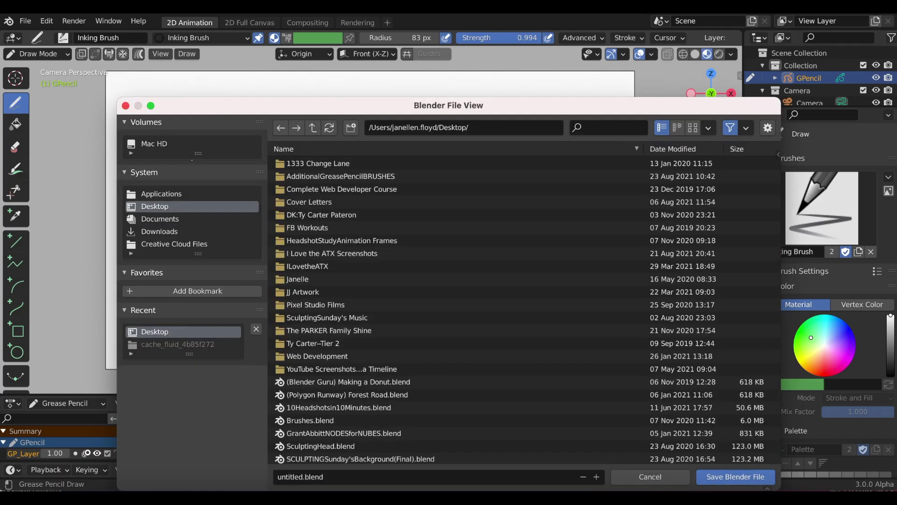
pyautogui.click(261, 407)
pyautogui.write('InkingBRUSH')
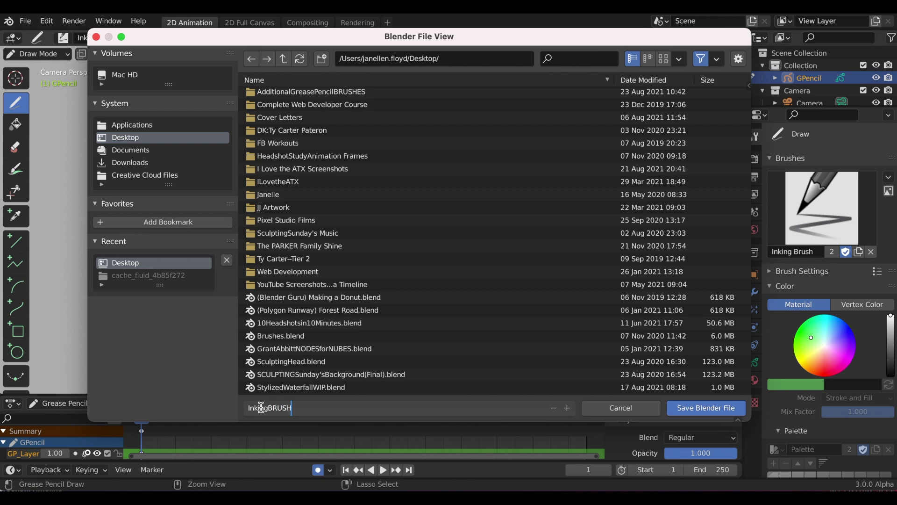
pyautogui.click(697, 409)
pyautogui.click(697, 408)
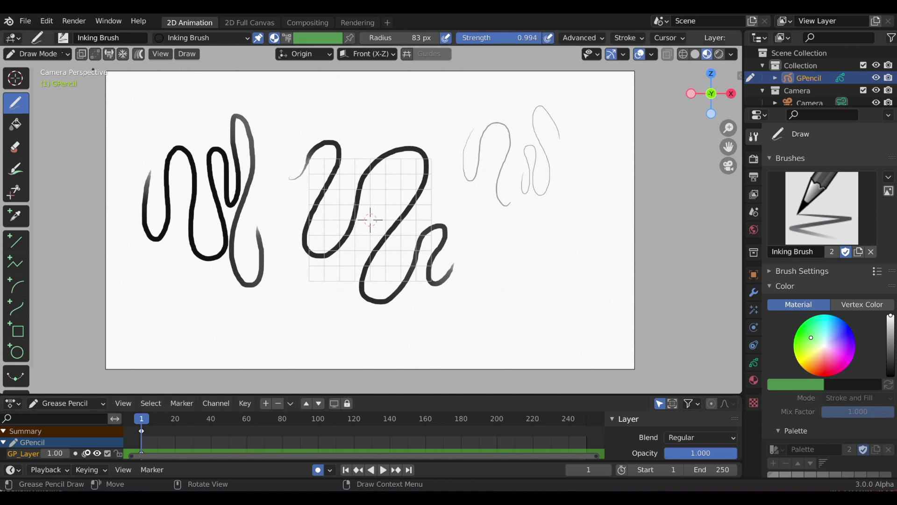
pyautogui.click(26, 21)
pyautogui.click(29, 104)
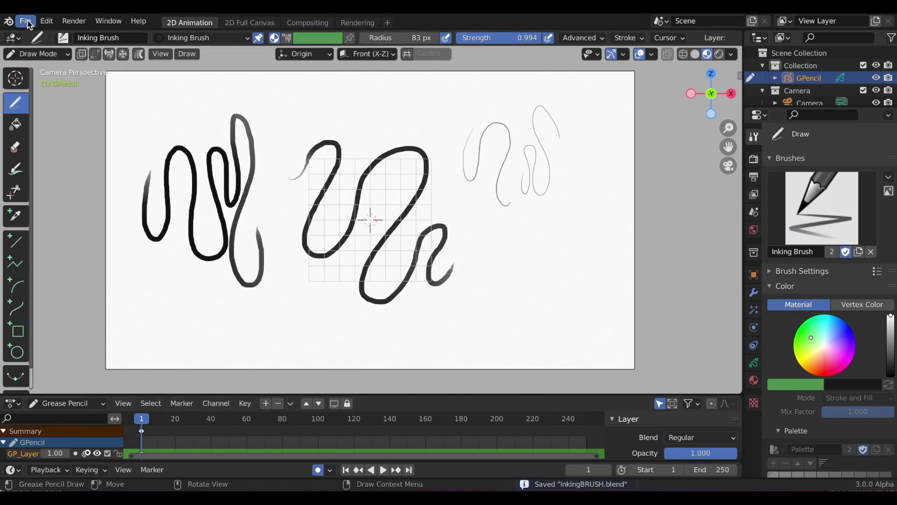
# Create a new 2D Animation file and check its available brushes
pyautogui.click(27, 21)
pyautogui.moveTo(32, 30)
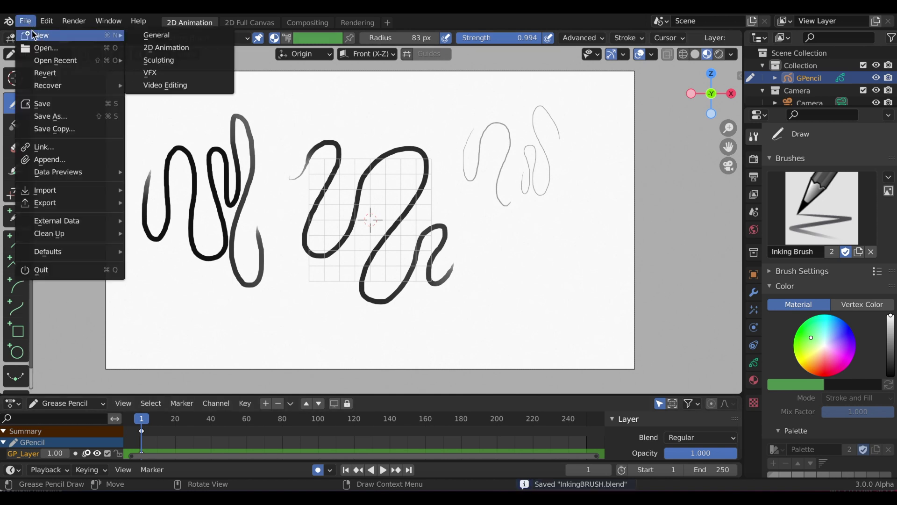
pyautogui.click(171, 48)
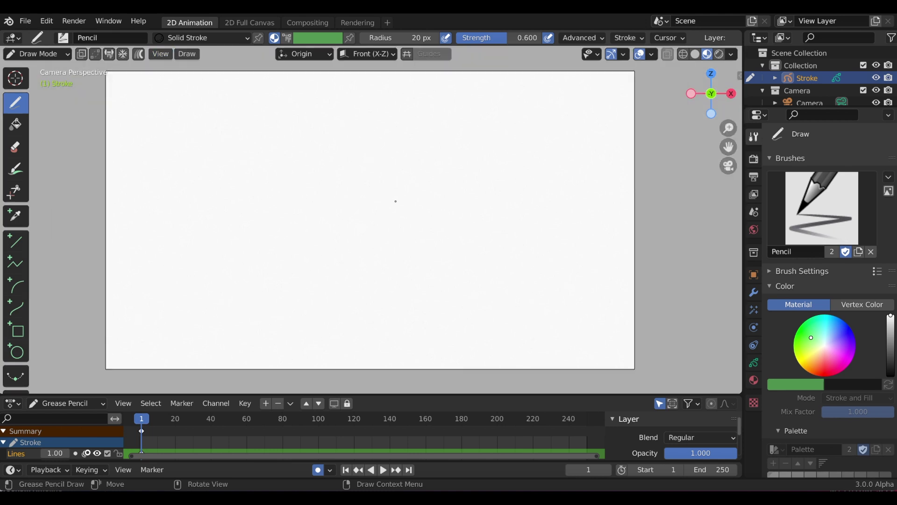
pyautogui.click(63, 37)
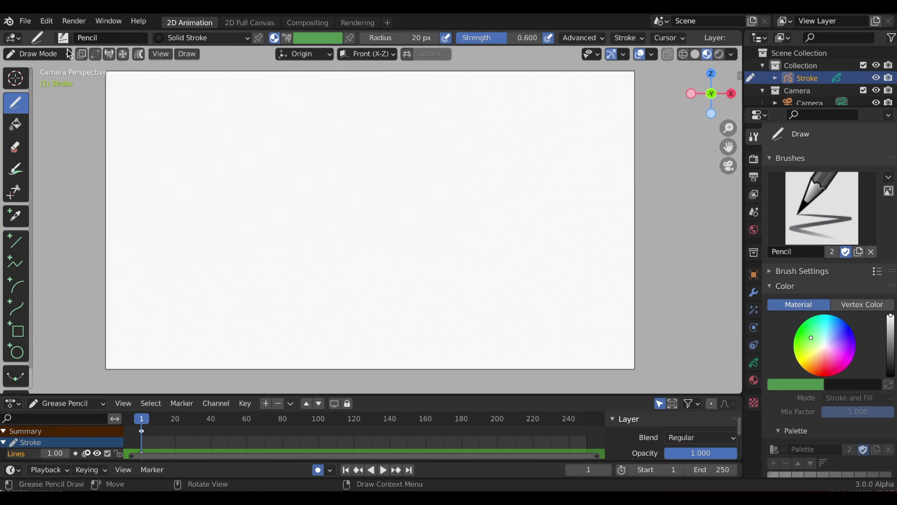
# Start appending from InkingBRUSH.blend on the Desktop and open its Brush folder
pyautogui.click(26, 22)
pyautogui.click(57, 160)
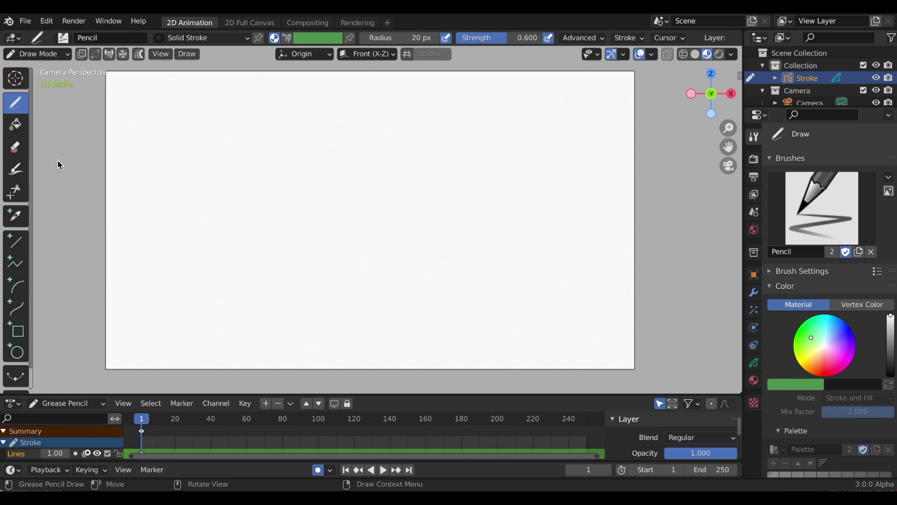
pyautogui.doubleClick(301, 189)
pyautogui.click(307, 418)
pyautogui.doubleClick(306, 417)
pyautogui.moveTo(290, 105); pyautogui.dragTo(277, 60)
pyautogui.doubleClick(301, 118)
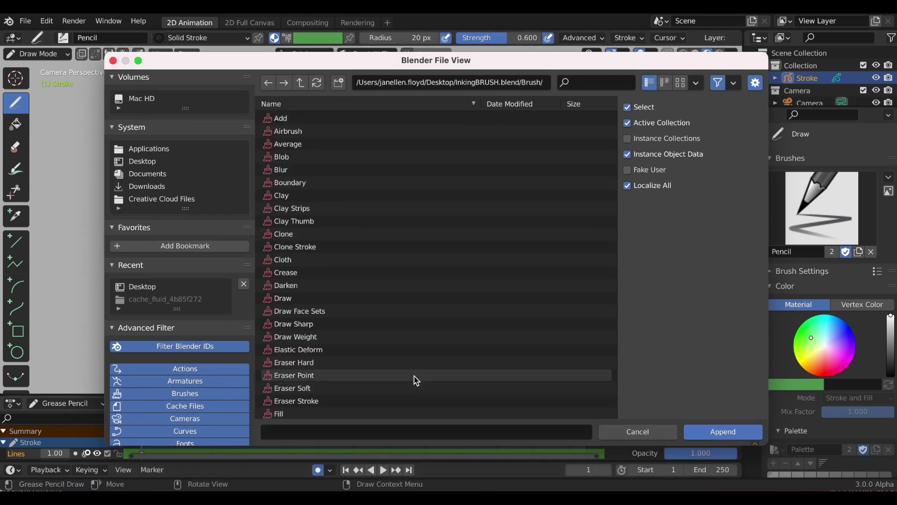
# Append the Inking Brush data-block with Fake User enabled
pyautogui.scroll(-6, 393, 336)
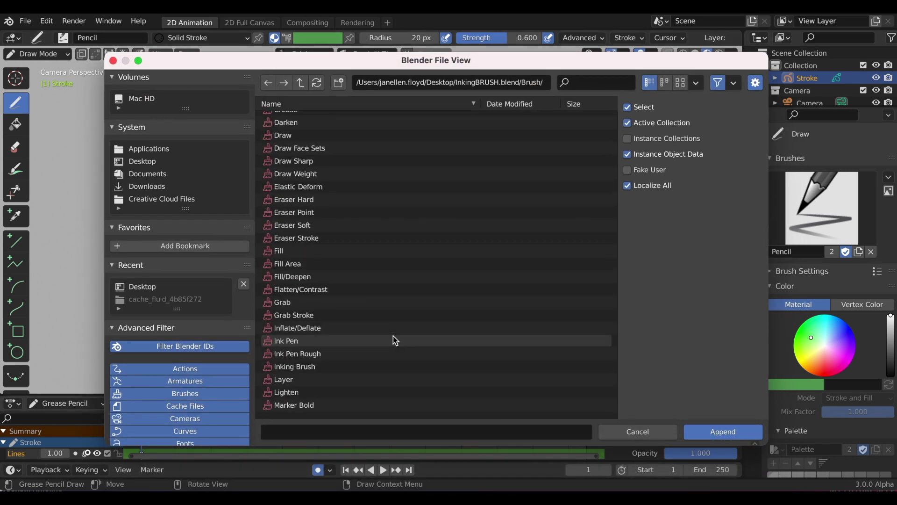
pyautogui.scroll(-2, 394, 338)
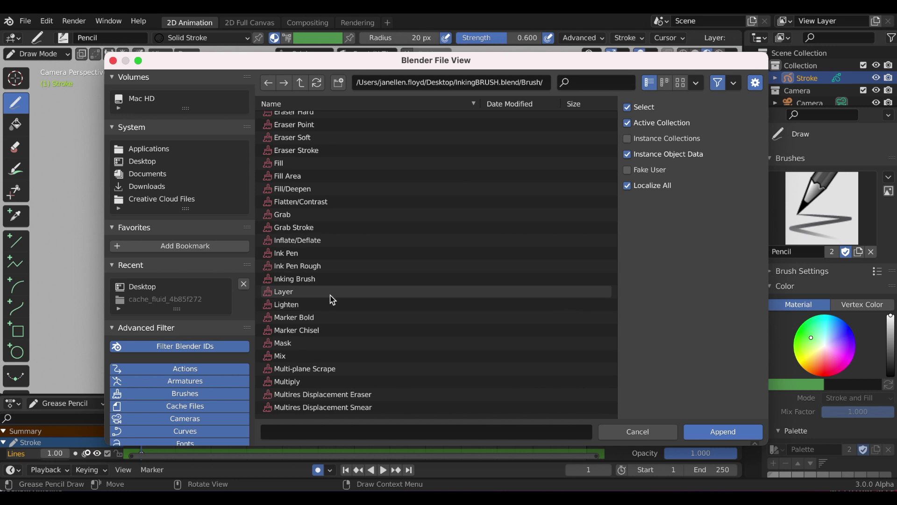
pyautogui.click(327, 279)
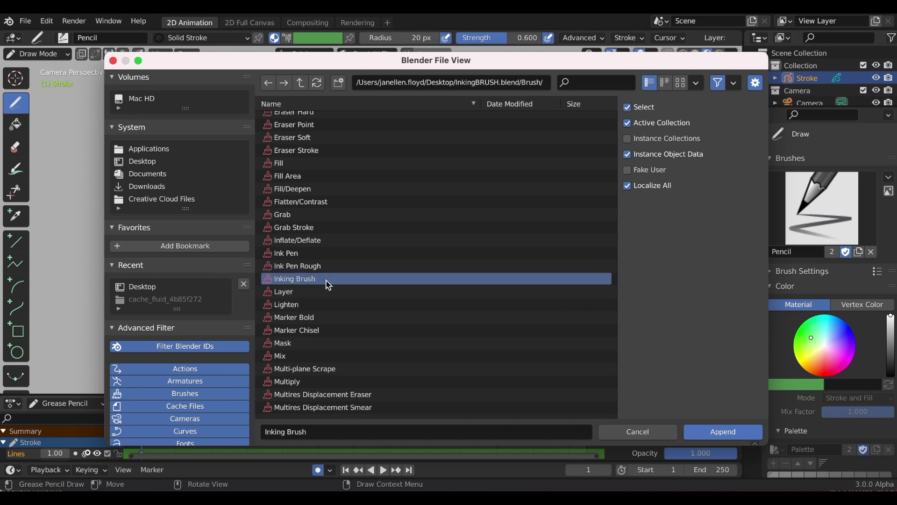
pyautogui.click(628, 170)
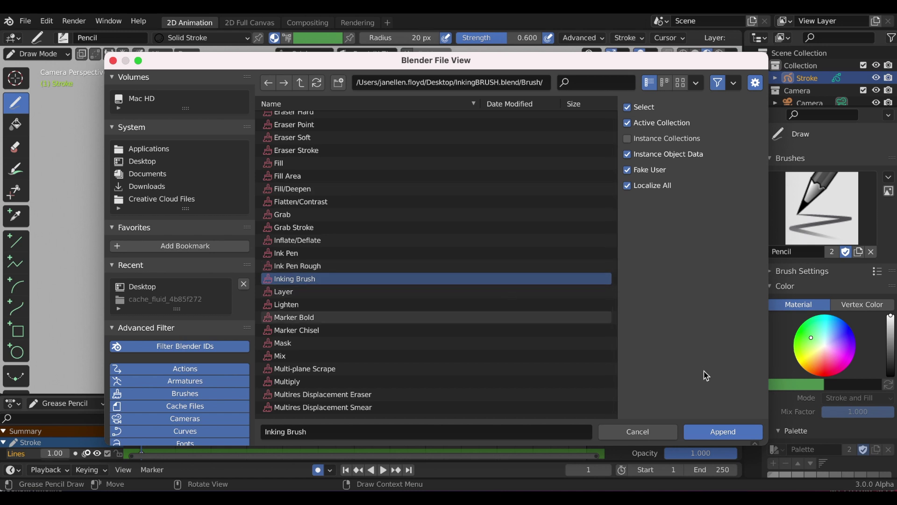
pyautogui.click(720, 431)
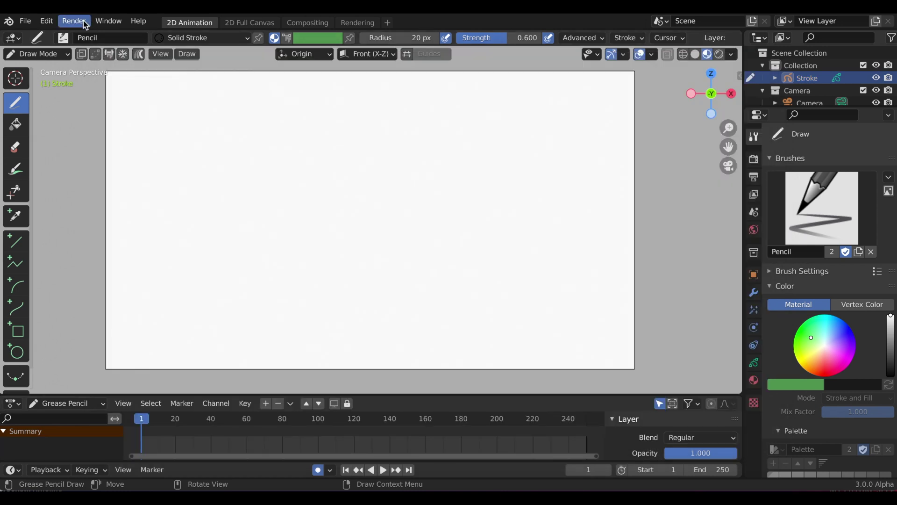
# Choose Inking Brush as the active brush and draw test strokes across the blank canvas
pyautogui.click(64, 38)
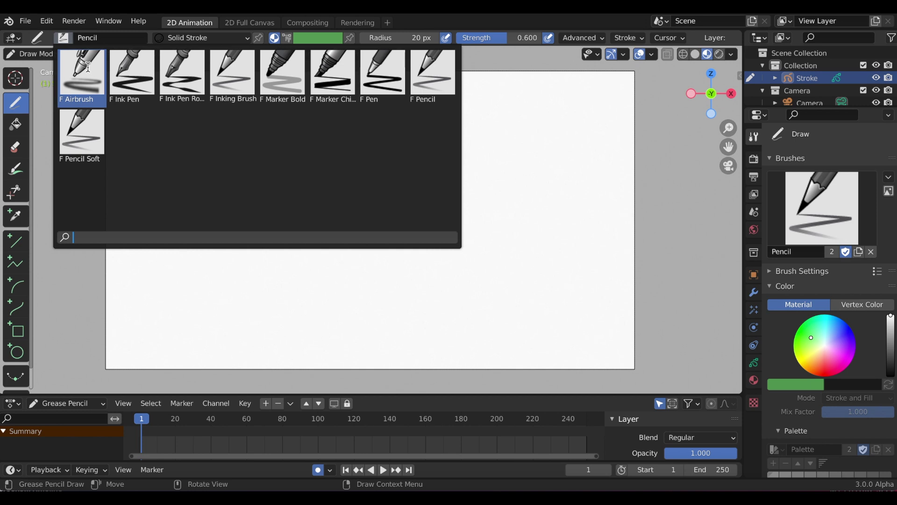
pyautogui.click(232, 79)
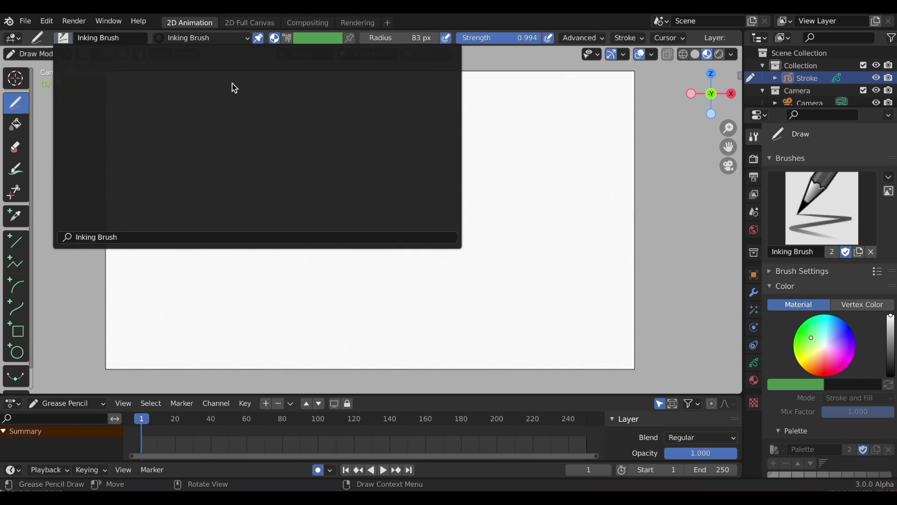
pyautogui.moveTo(181, 178)
pyautogui.mouseDown()
pyautogui.moveTo(192, 248)
pyautogui.moveTo(239, 252)
pyautogui.moveTo(309, 188)
pyautogui.mouseUp()
pyautogui.moveTo(328, 280)
pyautogui.mouseDown()
pyautogui.moveTo(356, 245)
pyautogui.moveTo(341, 203)
pyautogui.moveTo(387, 201)
pyautogui.moveTo(429, 269)
pyautogui.moveTo(442, 236)
pyautogui.moveTo(474, 215)
pyautogui.moveTo(507, 166)
pyautogui.moveTo(512, 276)
pyautogui.moveTo(533, 185)
pyautogui.moveTo(559, 147)
pyautogui.moveTo(603, 254)
pyautogui.mouseUp()
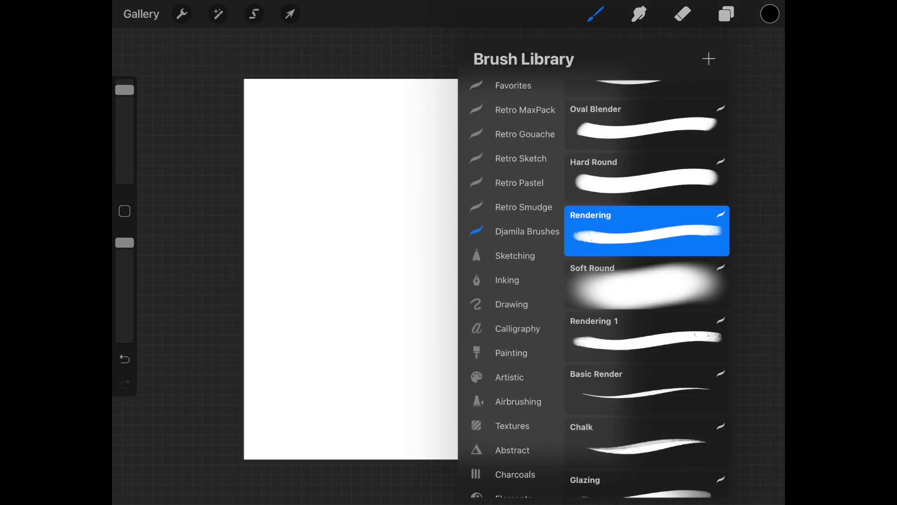
# Switch to Procreate, try a paint stroke with the Rendering brush on the blank canvas and undo it
pyautogui.scroll(1, 647, 281)
pyautogui.click(350, 269)
pyautogui.moveTo(432, 252)
pyautogui.mouseDown()
pyautogui.moveTo(514, 257)
pyautogui.moveTo(434, 262)
pyautogui.moveTo(514, 259)
pyautogui.mouseUp()
pyautogui.hotkey('ctrl', 'z')
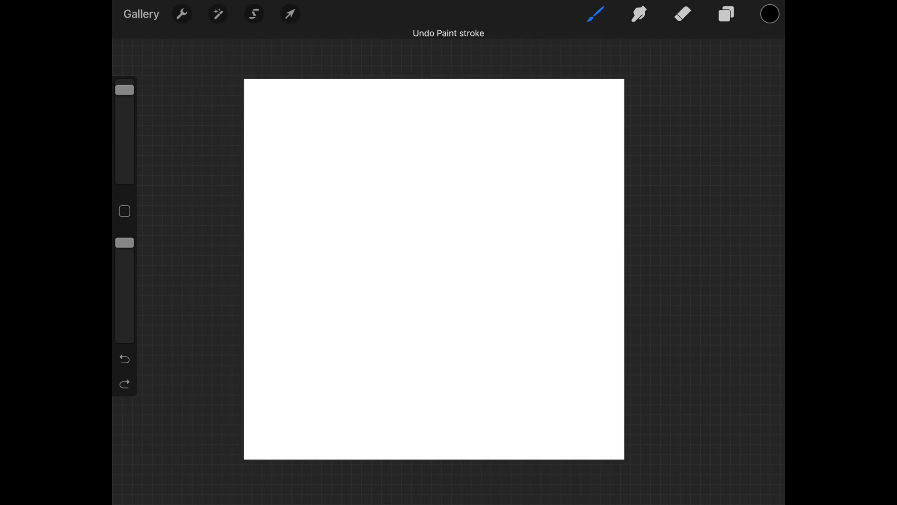
# Make a large circular selection on the canvas and fill it with black textured strokes using an enlarged brush
pyautogui.click(255, 14)
pyautogui.moveTo(289, 148); pyautogui.dragTo(526, 383)
pyautogui.click(595, 14)
pyautogui.moveTo(514, 308)
pyautogui.mouseDown()
pyautogui.moveTo(491, 290)
pyautogui.moveTo(472, 239)
pyautogui.moveTo(491, 210)
pyautogui.mouseUp()
pyautogui.moveTo(125, 90); pyautogui.dragTo(125, 87)
pyautogui.moveTo(327, 187); pyautogui.dragTo(490, 327)
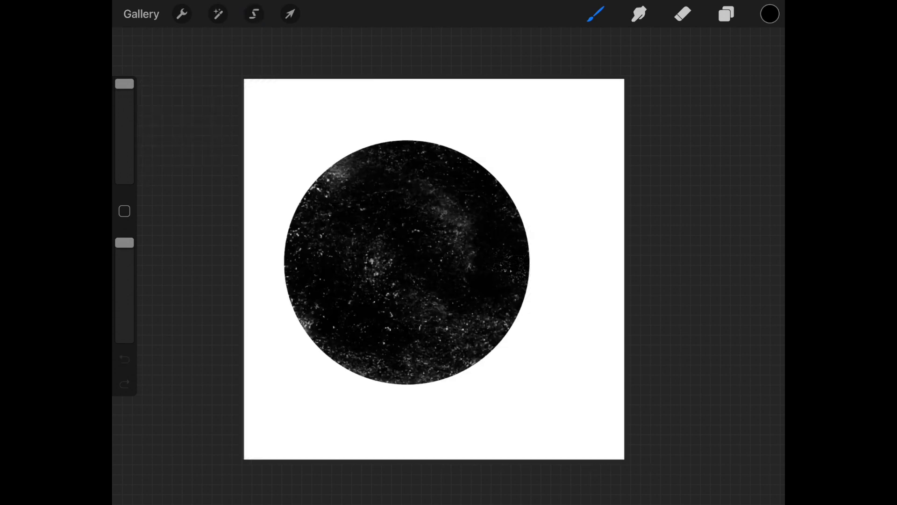
# Move the painted black circle to the center of the canvas
pyautogui.click(290, 14)
pyautogui.moveTo(407, 263)
pyautogui.mouseDown()
pyautogui.moveTo(441, 269)
pyautogui.moveTo(433, 267)
pyautogui.mouseUp()
pyautogui.click(596, 14)
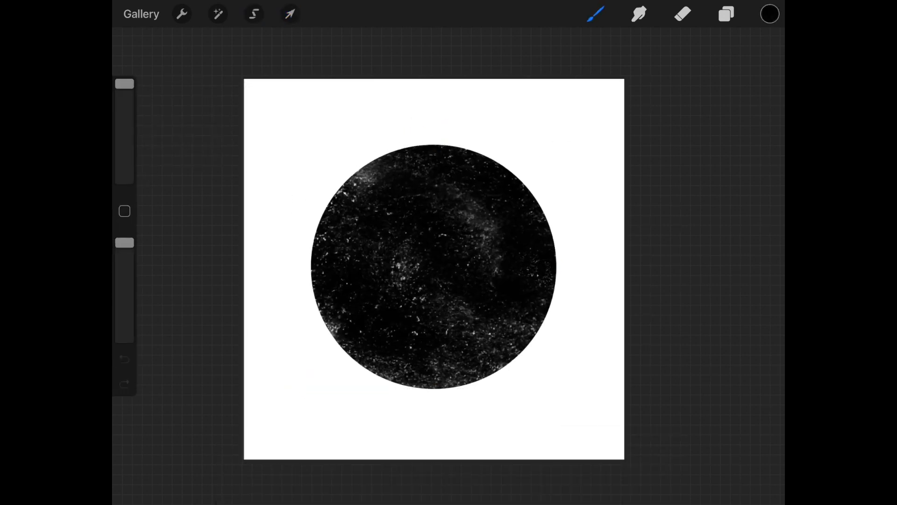
# Hide the Background color layer and export the black circle as a PNG image
pyautogui.click(727, 14)
pyautogui.click(756, 138)
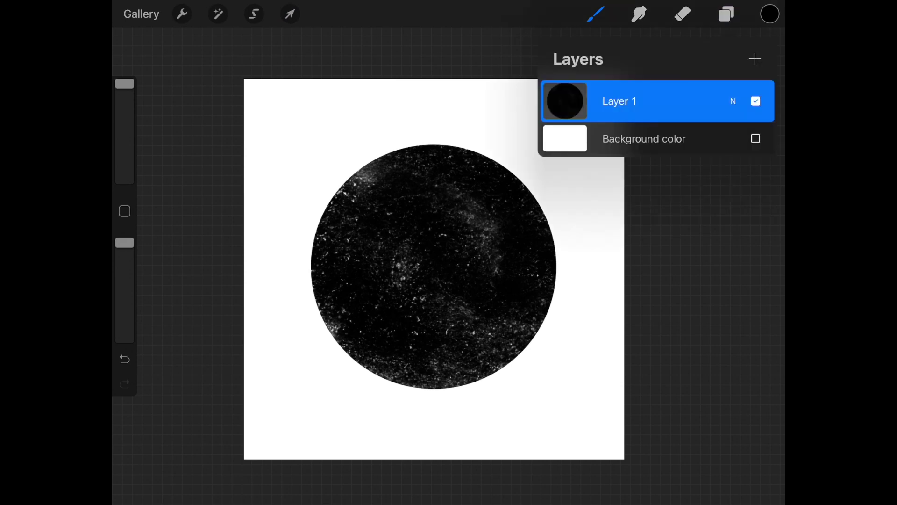
pyautogui.click(726, 14)
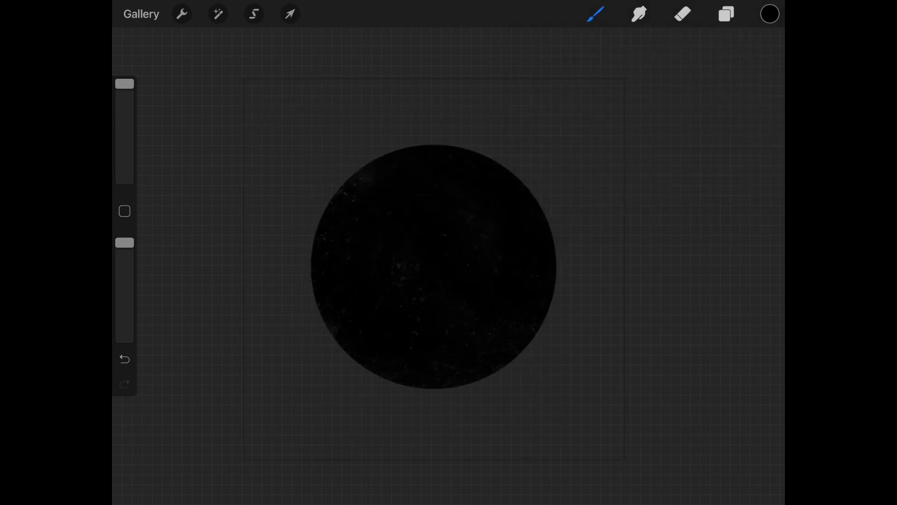
pyautogui.click(182, 14)
pyautogui.click(210, 250)
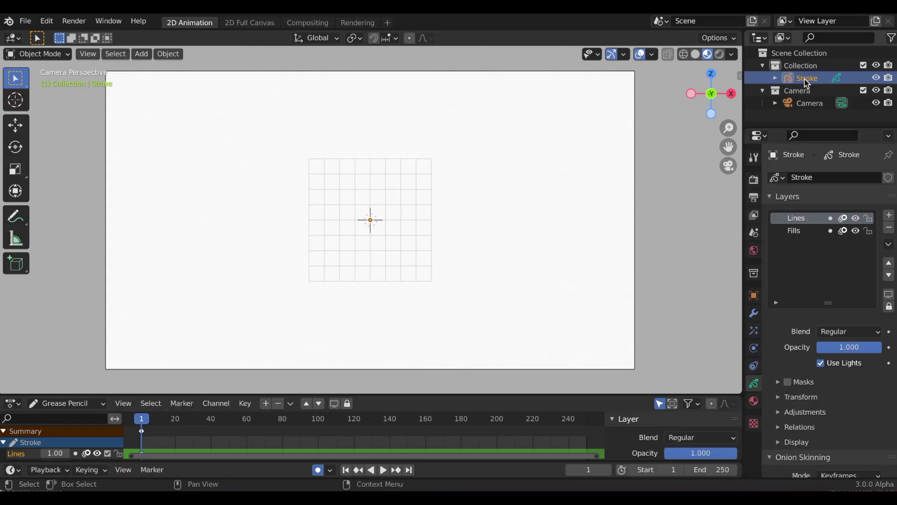
# Switch to Blender, delete the Stroke object, and add a Blank Grease Pencil object in its place
pyautogui.press('x')
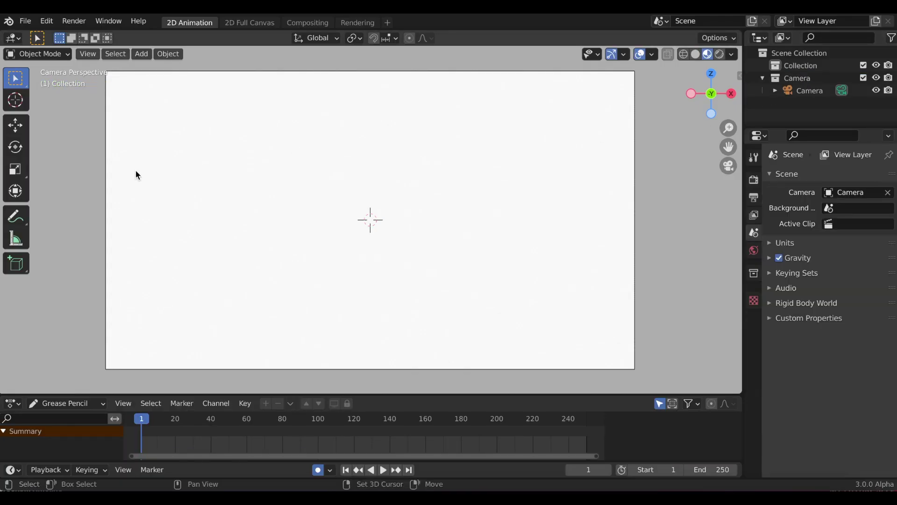
pyautogui.hotkey('shift', 'a')
pyautogui.moveTo(140, 246)
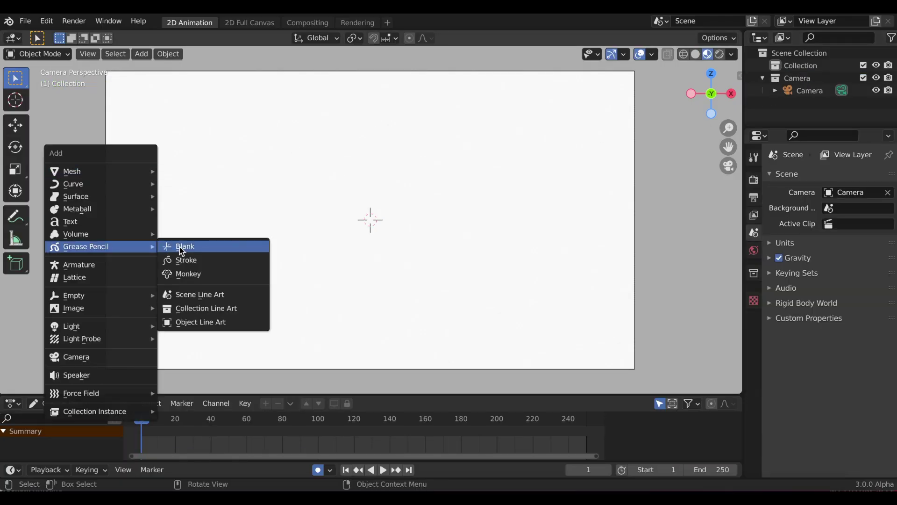
pyautogui.click(181, 247)
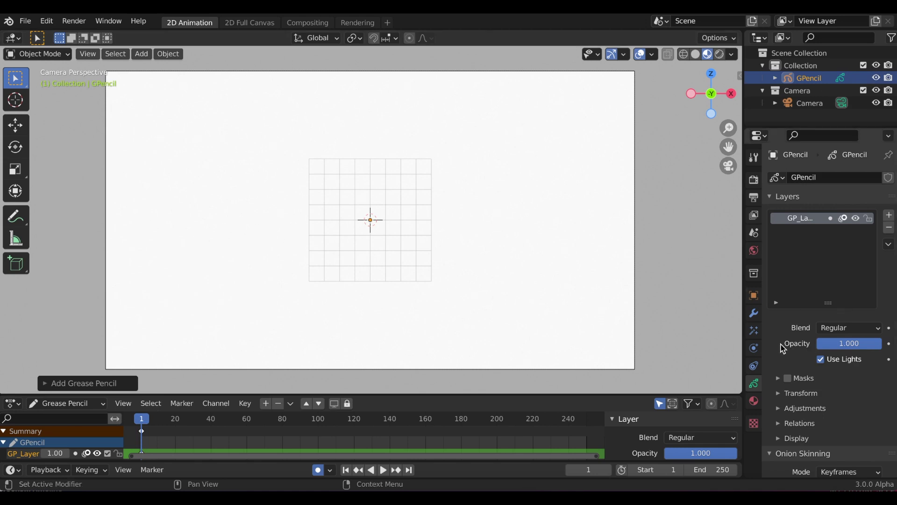
# Add a second material to the Grease Pencil object and name it Textured
pyautogui.click(753, 400)
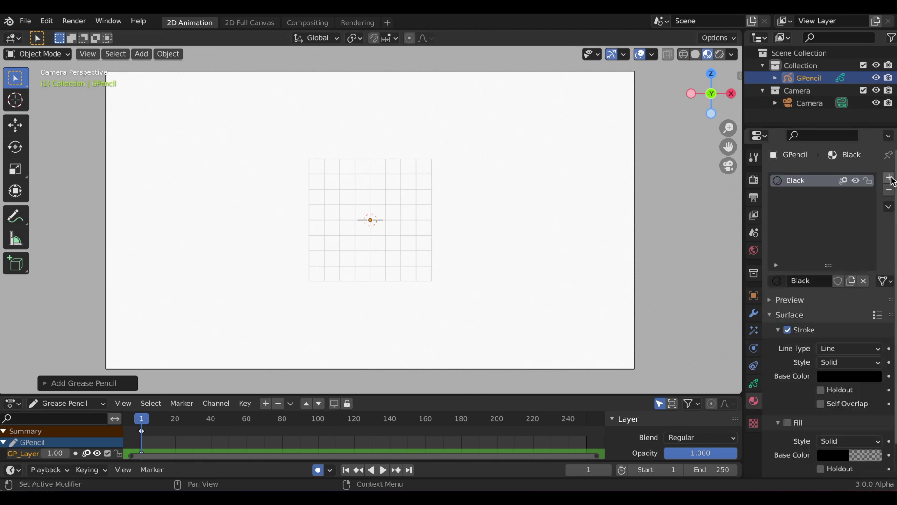
pyautogui.click(890, 177)
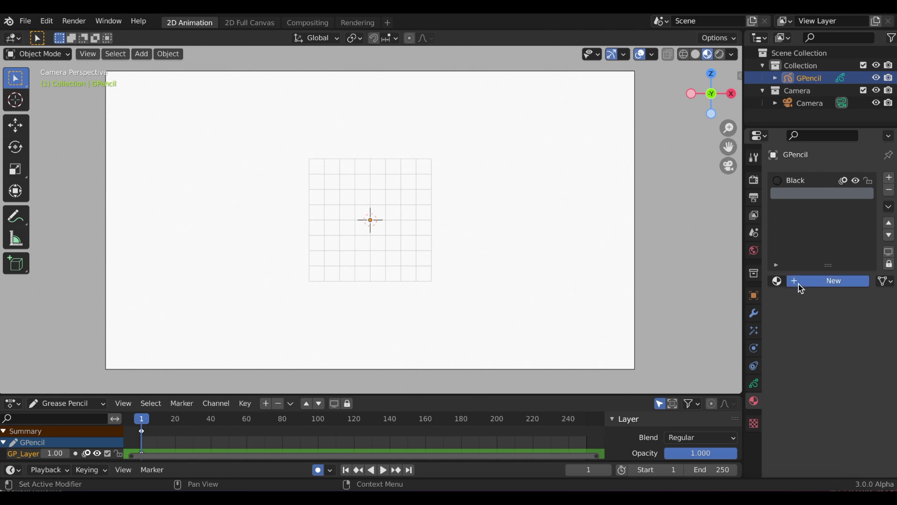
pyautogui.click(798, 282)
pyautogui.hotkey('ctrl', 'v')
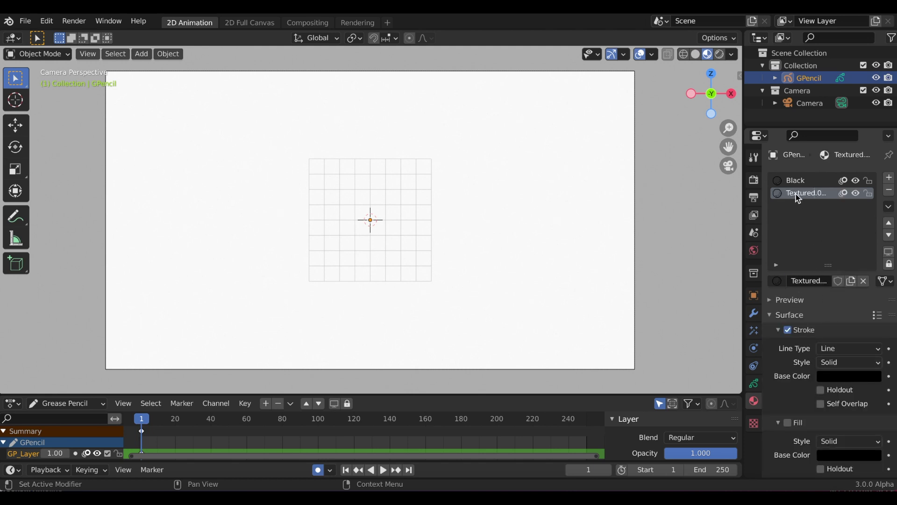
# Set the Textured material's stroke style to Texture and load Brush#1.PNG from the Desktop as its image
pyautogui.click(831, 361)
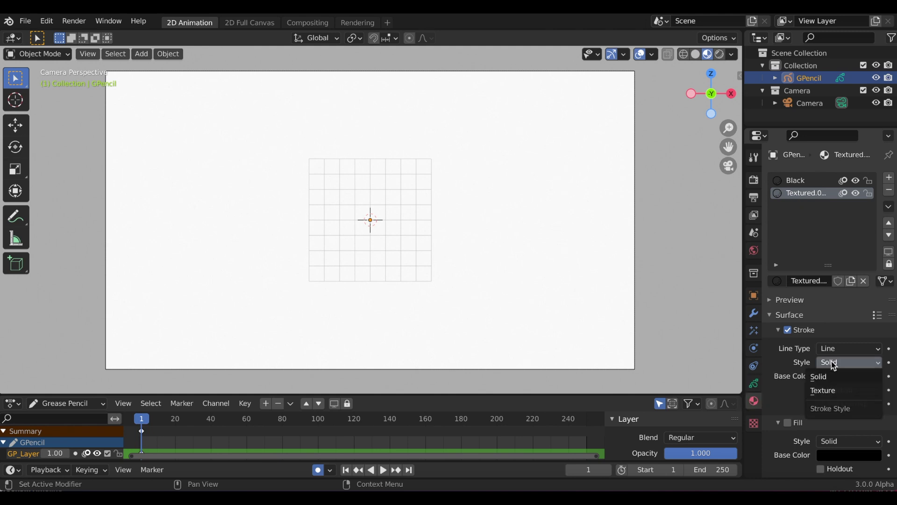
pyautogui.click(824, 391)
pyautogui.scroll(-3, 793, 391)
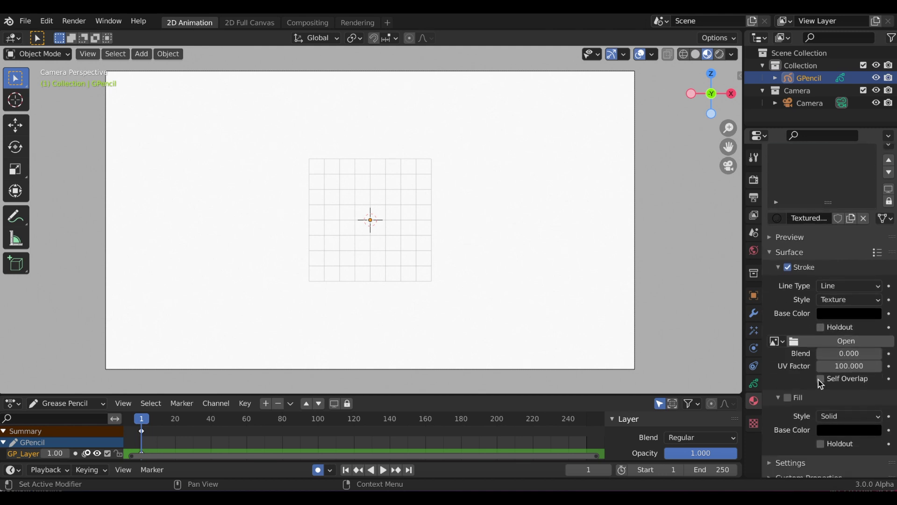
pyautogui.click(833, 345)
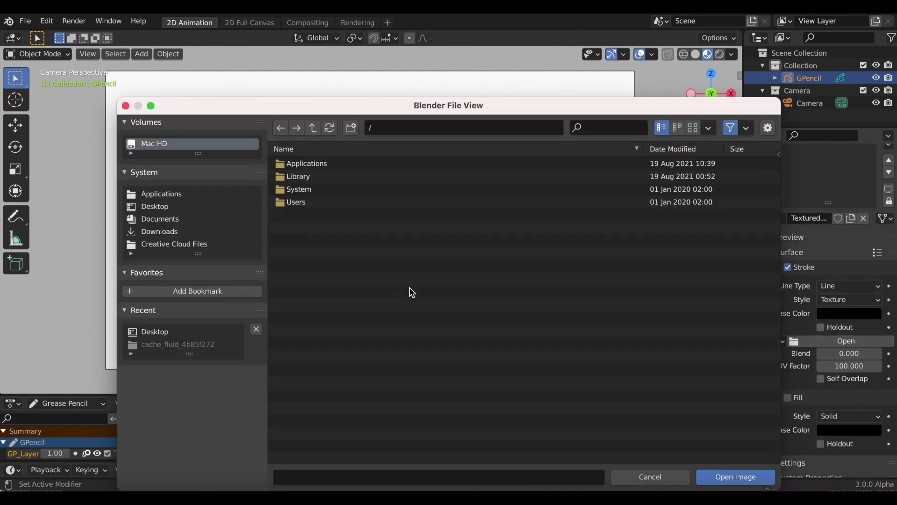
pyautogui.click(154, 206)
pyautogui.doubleClick(318, 232)
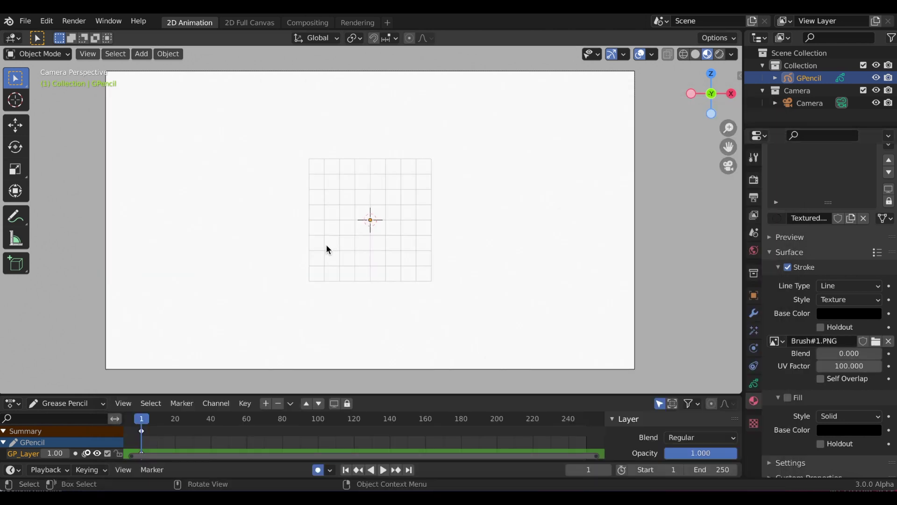
# Enter Draw Mode and test the Pencil with looping strokes at 250 px radius and 1.000 strength
pyautogui.click(51, 54)
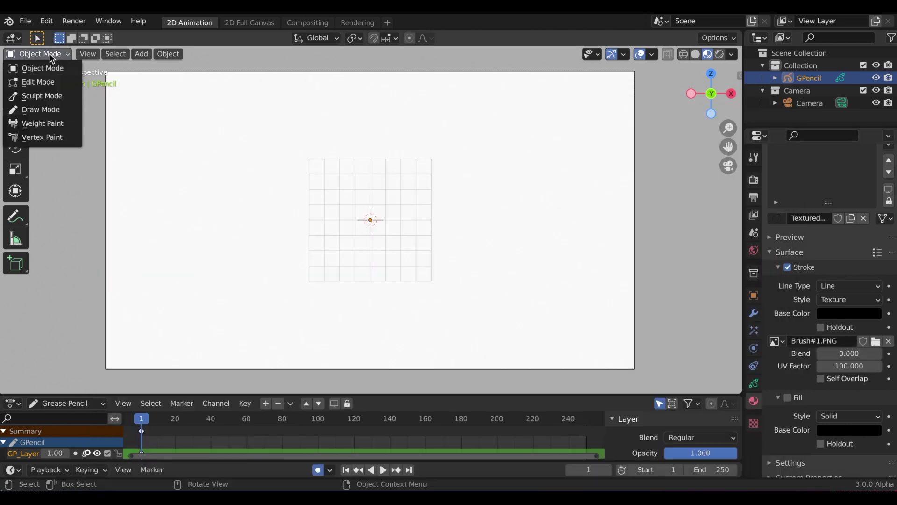
pyautogui.click(42, 109)
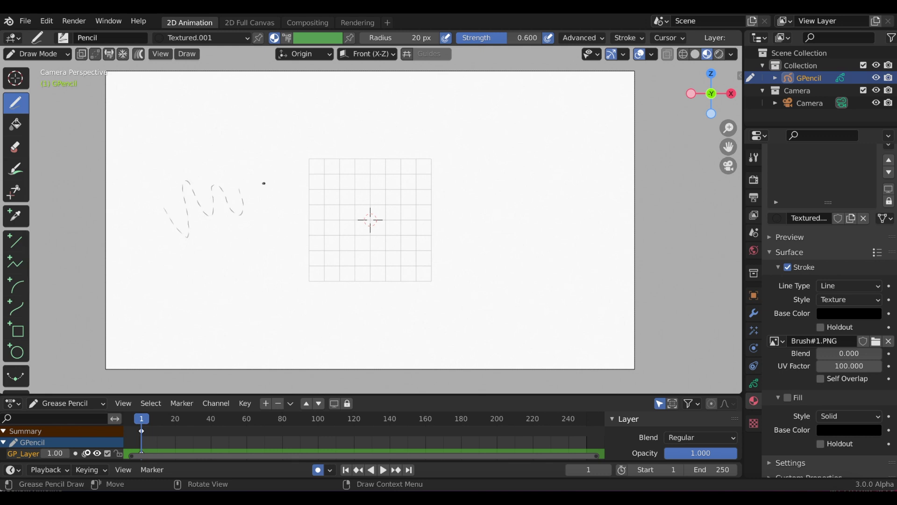
pyautogui.hotkey('ctrl', 'z')
pyautogui.hotkey('ctrl', 'z')
pyautogui.moveTo(181, 194)
pyautogui.mouseDown()
pyautogui.moveTo(197, 181)
pyautogui.moveTo(198, 156)
pyautogui.moveTo(223, 140)
pyautogui.moveTo(223, 190)
pyautogui.moveTo(237, 200)
pyautogui.moveTo(301, 157)
pyautogui.mouseUp()
pyautogui.moveTo(250, 171)
pyautogui.mouseDown()
pyautogui.moveTo(266, 139)
pyautogui.moveTo(246, 119)
pyautogui.moveTo(222, 115)
pyautogui.moveTo(185, 137)
pyautogui.mouseUp()
pyautogui.click(183, 180)
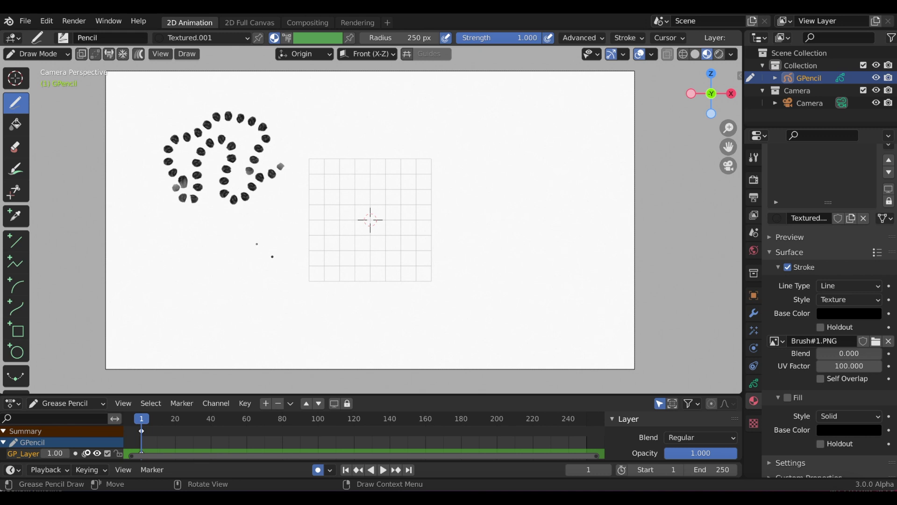
pyautogui.moveTo(183, 282)
pyautogui.mouseDown()
pyautogui.moveTo(188, 248)
pyautogui.moveTo(223, 275)
pyautogui.moveTo(220, 249)
pyautogui.moveTo(274, 220)
pyautogui.mouseUp()
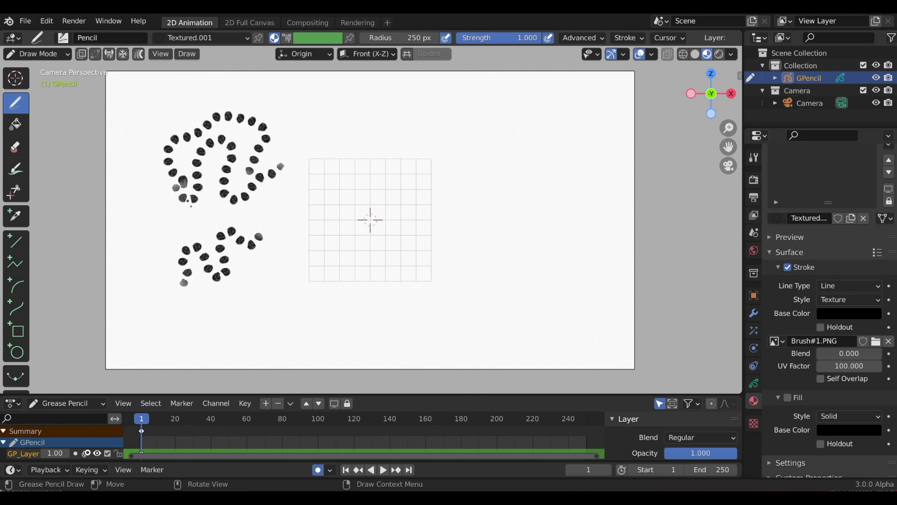
# Undo all the test strokes made with the Brush#1.PNG texture
pyautogui.hotkey('ctrl', 'z')
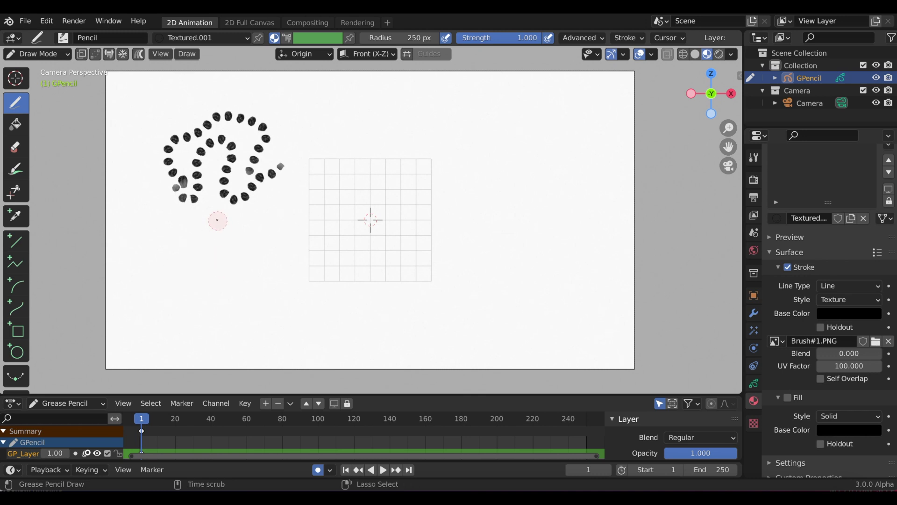
pyautogui.hotkey('ctrl', 'z')
pyautogui.hotkey('ctrl', 'z')
pyautogui.hotkey('ctrl', 'z')
pyautogui.hotkey('ctrl', 'z')
pyautogui.hotkey('ctrl', 'z')
pyautogui.hotkey('ctrl', 'z')
pyautogui.hotkey('ctrl', 'z')
pyautogui.hotkey('ctrl', 'z')
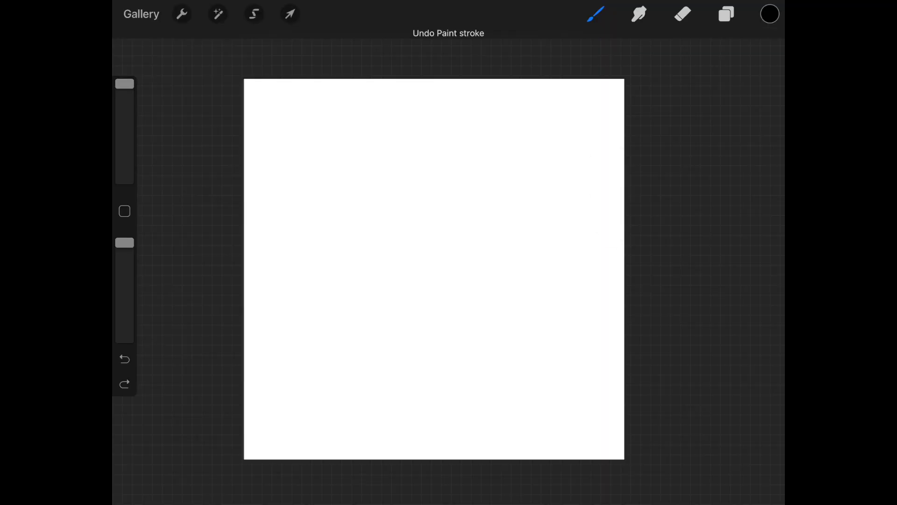
# Switch to Procreate, paint a broad black textured band across the full canvas width, and adjust its corners with the Transform tool
pyautogui.moveTo(624, 207)
pyautogui.mouseDown()
pyautogui.moveTo(271, 213)
pyautogui.moveTo(274, 304)
pyautogui.moveTo(607, 304)
pyautogui.moveTo(327, 262)
pyautogui.moveTo(607, 168)
pyautogui.mouseUp()
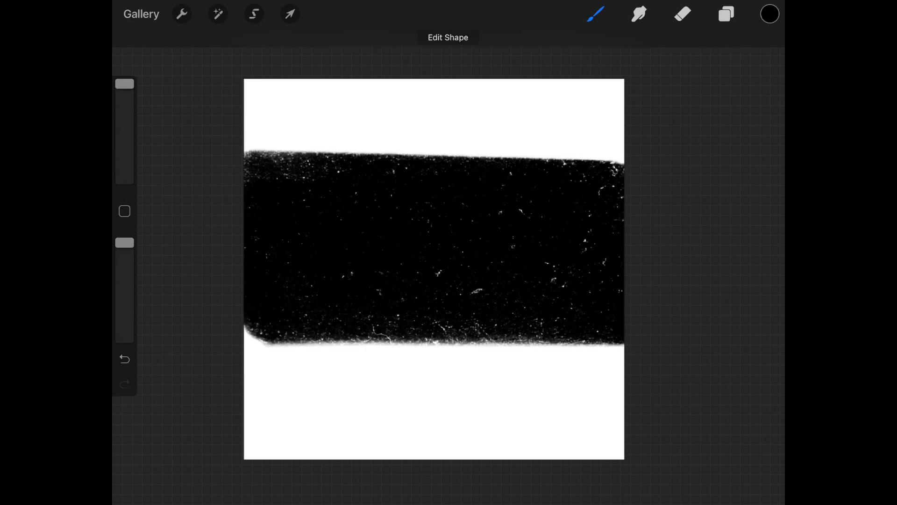
pyautogui.click(290, 14)
pyautogui.click(495, 444)
pyautogui.moveTo(627, 144); pyautogui.dragTo(633, 133)
pyautogui.moveTo(243, 348); pyautogui.dragTo(238, 350)
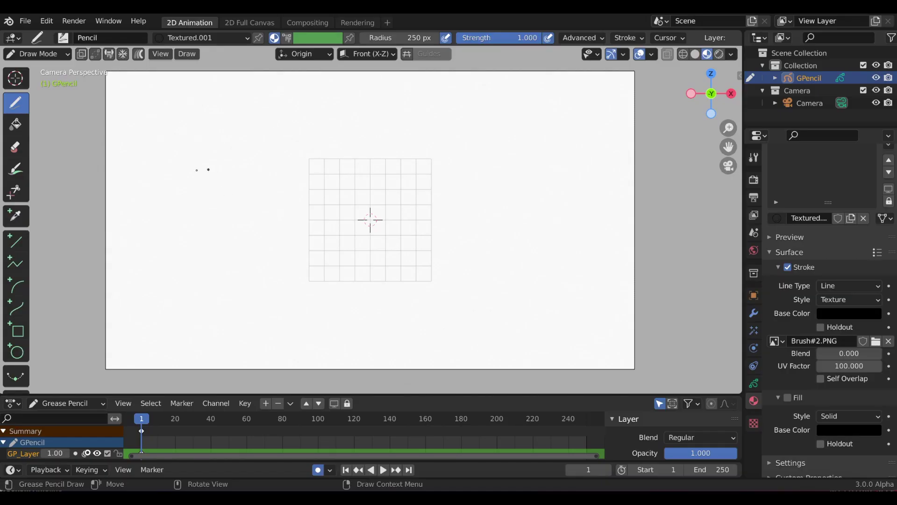
# Switch to Blender and draw overlapping looping test strokes using the Brush#2.PNG stroke texture
pyautogui.moveTo(163, 200)
pyautogui.mouseDown()
pyautogui.moveTo(185, 184)
pyautogui.moveTo(186, 160)
pyautogui.moveTo(215, 168)
pyautogui.moveTo(223, 199)
pyautogui.moveTo(260, 163)
pyautogui.mouseUp()
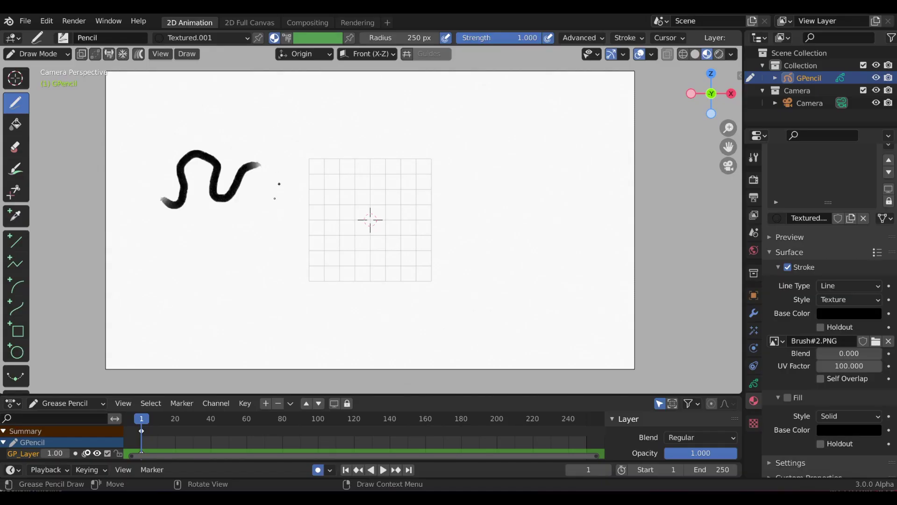
pyautogui.moveTo(245, 205)
pyautogui.mouseDown()
pyautogui.moveTo(249, 188)
pyautogui.moveTo(215, 156)
pyautogui.moveTo(201, 158)
pyautogui.moveTo(202, 227)
pyautogui.moveTo(171, 190)
pyautogui.moveTo(150, 155)
pyautogui.mouseUp()
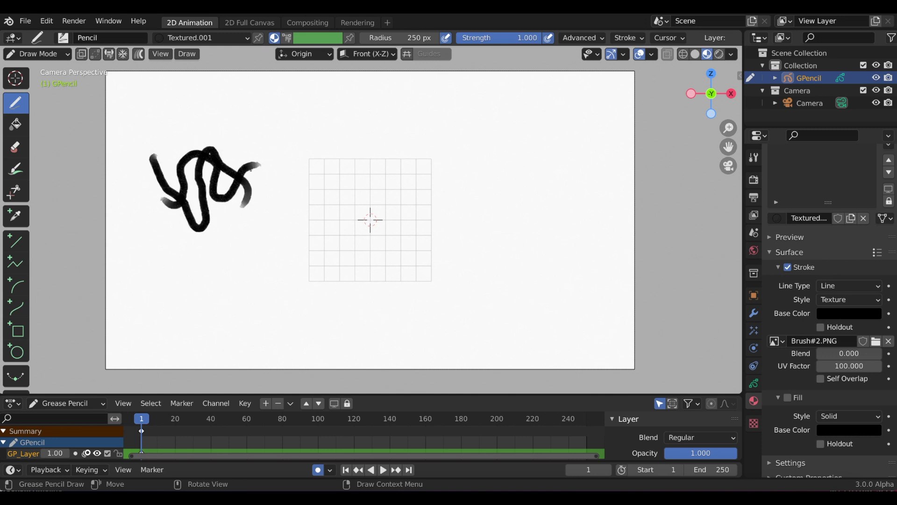
pyautogui.moveTo(238, 139)
pyautogui.mouseDown()
pyautogui.moveTo(257, 166)
pyautogui.moveTo(203, 250)
pyautogui.mouseUp()
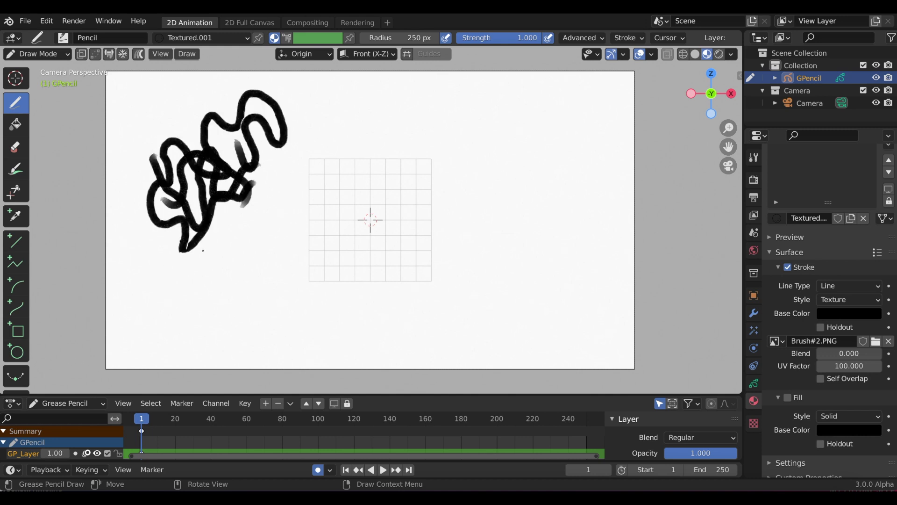
# Enable Self Overlap with a dark reddish-brown stroke base color, and draw a test scribble above the grid
pyautogui.click(820, 378)
pyautogui.click(849, 314)
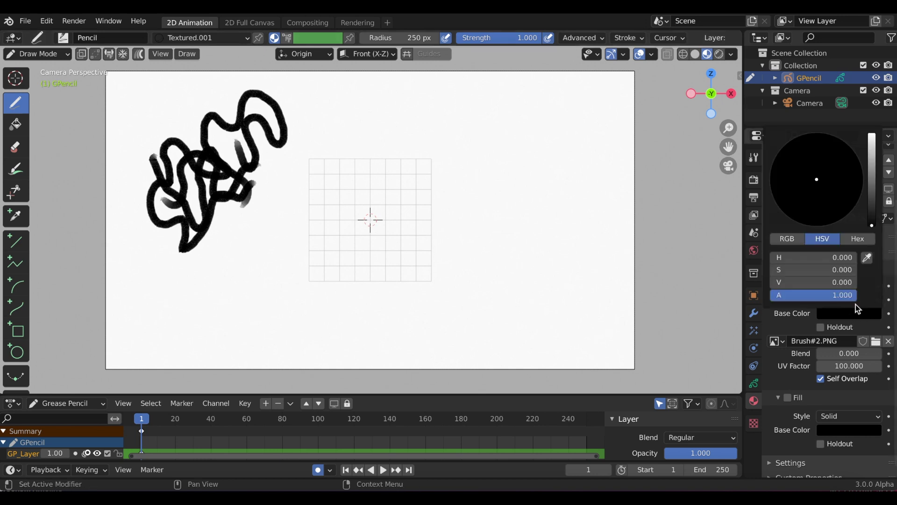
pyautogui.click(872, 207)
pyautogui.moveTo(872, 207); pyautogui.dragTo(872, 192)
pyautogui.click(808, 210)
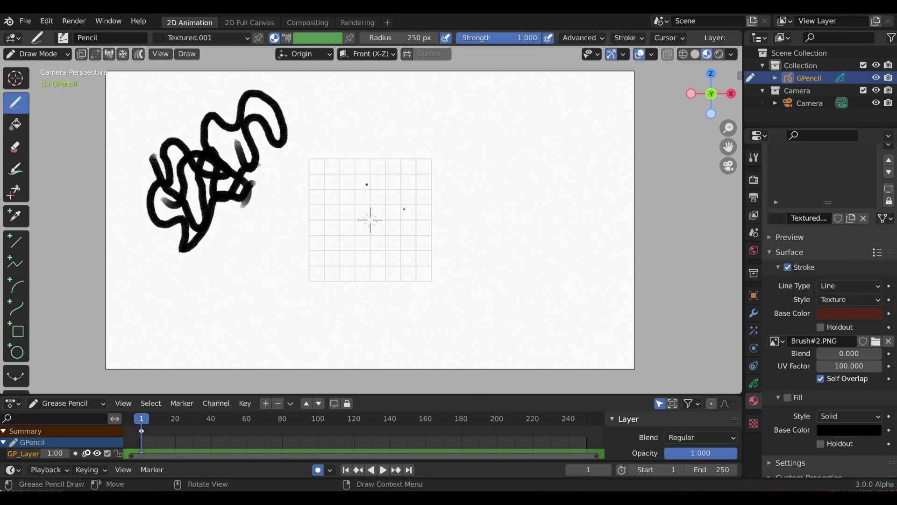
pyautogui.moveTo(301, 88); pyautogui.dragTo(390, 106)
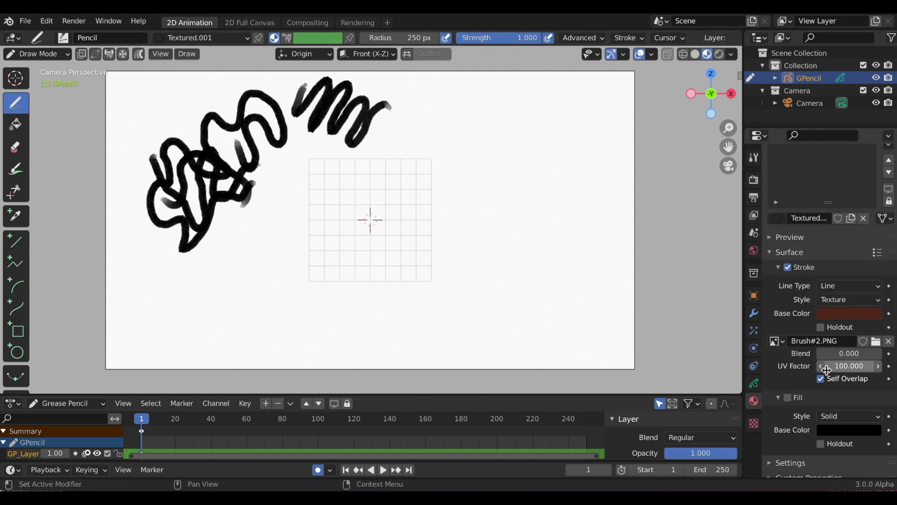
# Set the stroke texture's Blend to 1.000 and brighten the stroke base color to a deep red
pyautogui.click(851, 354)
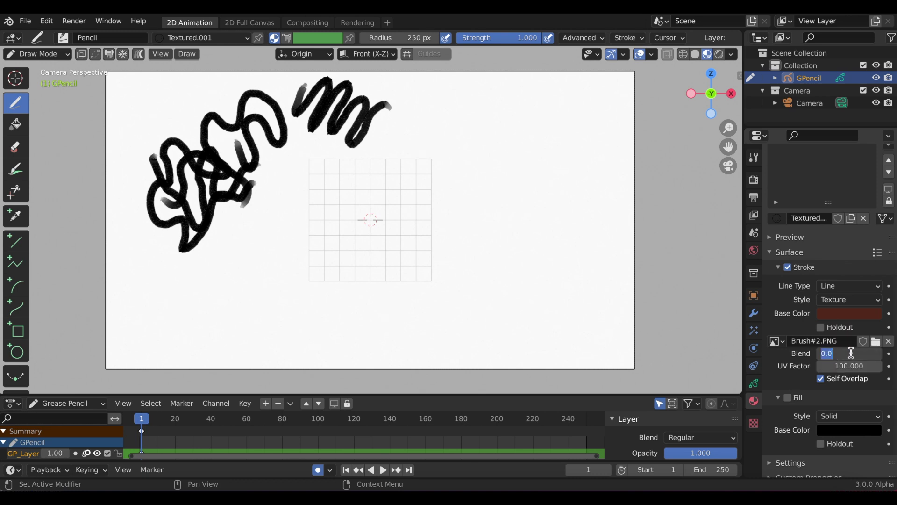
pyautogui.write('10')
pyautogui.press('Return')
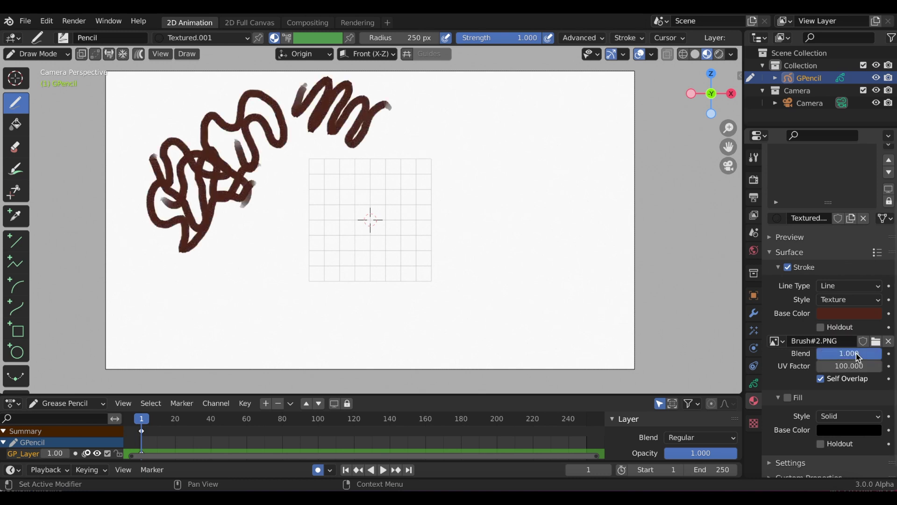
pyautogui.click(850, 313)
pyautogui.moveTo(872, 192)
pyautogui.mouseDown()
pyautogui.moveTo(872, 206)
pyautogui.moveTo(872, 172)
pyautogui.mouseUp()
pyautogui.click(812, 217)
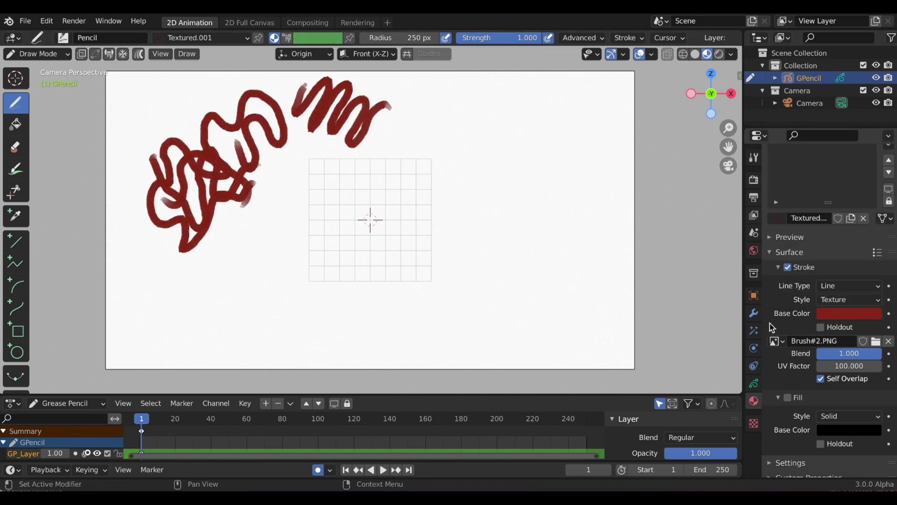
# Switch the Pencil brush from material color to vertex color and draw a light green scribble above and beside the grid
pyautogui.click(287, 38)
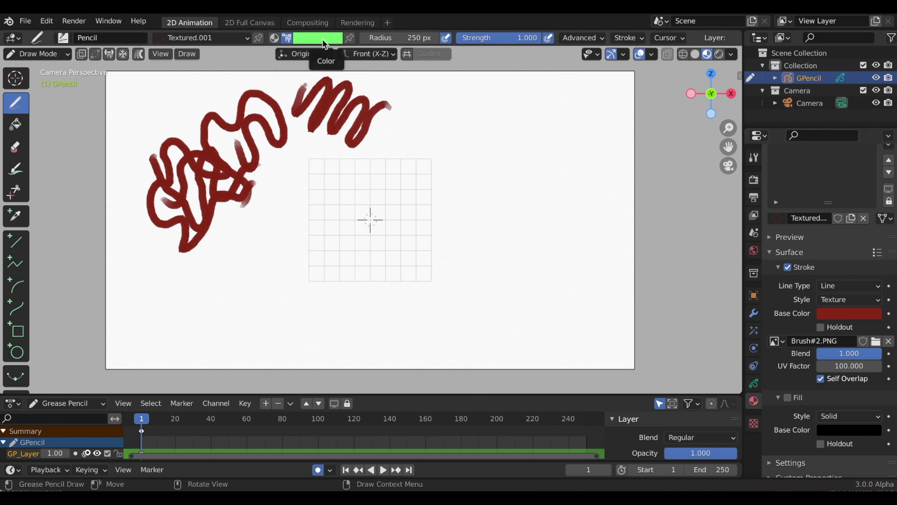
pyautogui.moveTo(424, 102)
pyautogui.mouseDown()
pyautogui.moveTo(410, 120)
pyautogui.moveTo(439, 86)
pyautogui.moveTo(425, 127)
pyautogui.moveTo(448, 105)
pyautogui.moveTo(449, 125)
pyautogui.moveTo(461, 137)
pyautogui.moveTo(495, 87)
pyautogui.moveTo(520, 112)
pyautogui.moveTo(482, 108)
pyautogui.moveTo(484, 148)
pyautogui.moveTo(455, 139)
pyautogui.moveTo(476, 177)
pyautogui.moveTo(459, 200)
pyautogui.mouseUp()
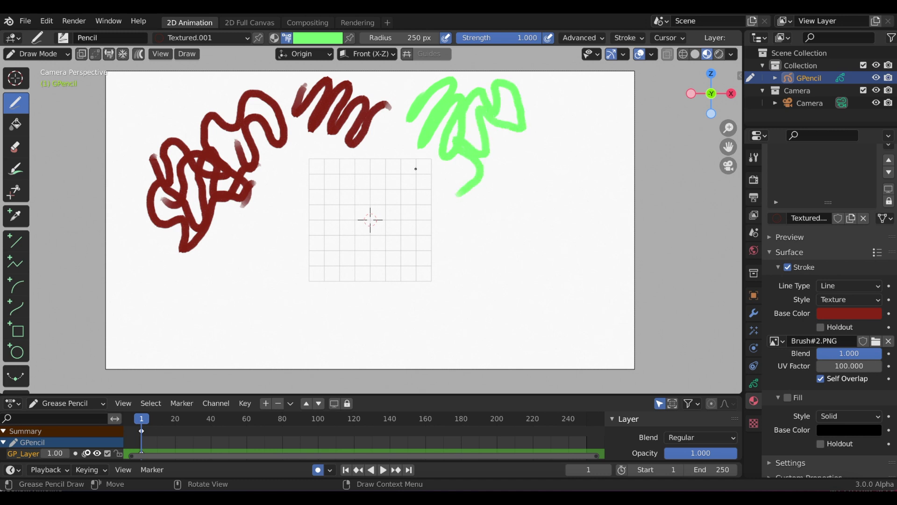
# Sample the dark red of an existing stroke as the brush's vertex color and draw a zigzag scribble overlapping the green one
pyautogui.click(330, 36)
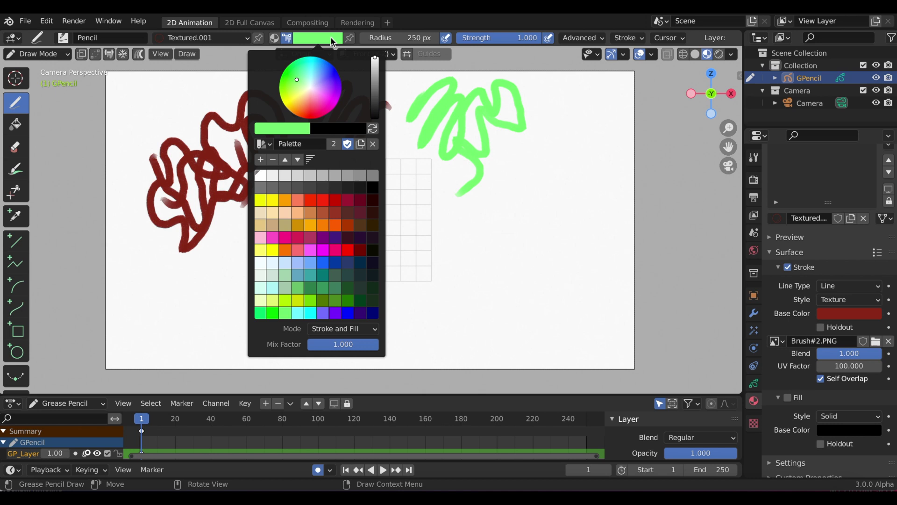
pyautogui.click(306, 129)
pyautogui.click(357, 262)
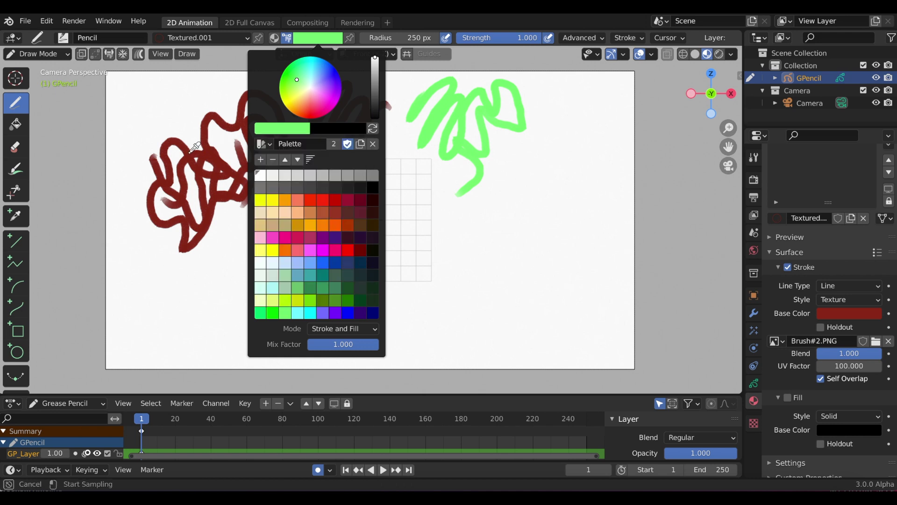
pyautogui.click(190, 152)
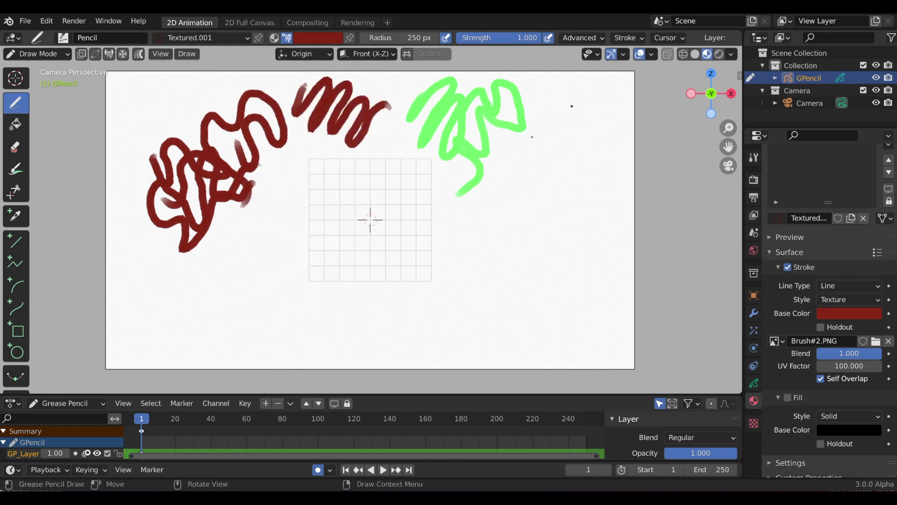
pyautogui.moveTo(502, 132)
pyautogui.mouseDown()
pyautogui.moveTo(529, 135)
pyautogui.moveTo(499, 205)
pyautogui.moveTo(534, 153)
pyautogui.moveTo(524, 196)
pyautogui.moveTo(554, 200)
pyautogui.moveTo(584, 190)
pyautogui.moveTo(585, 163)
pyautogui.moveTo(605, 167)
pyautogui.mouseUp()
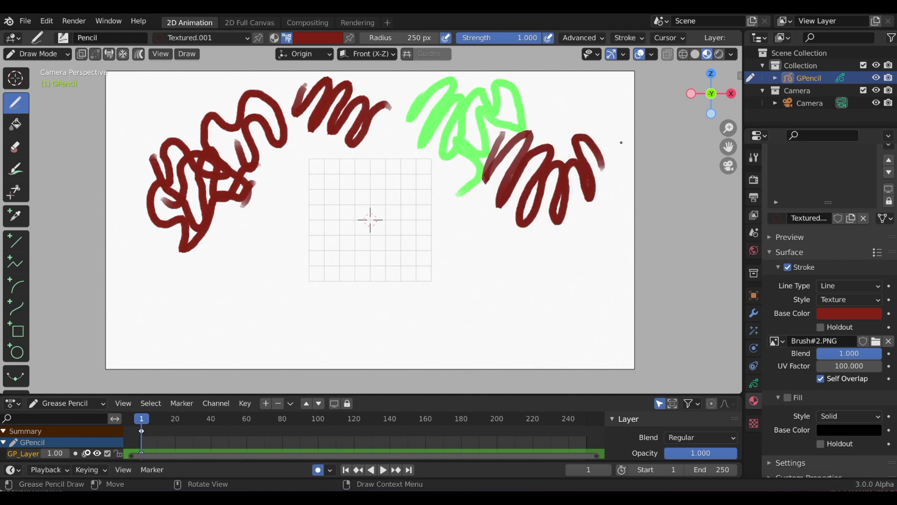
# Enable Randomize in the brush's stroke settings and set its Hue to 1.000
pyautogui.click(631, 40)
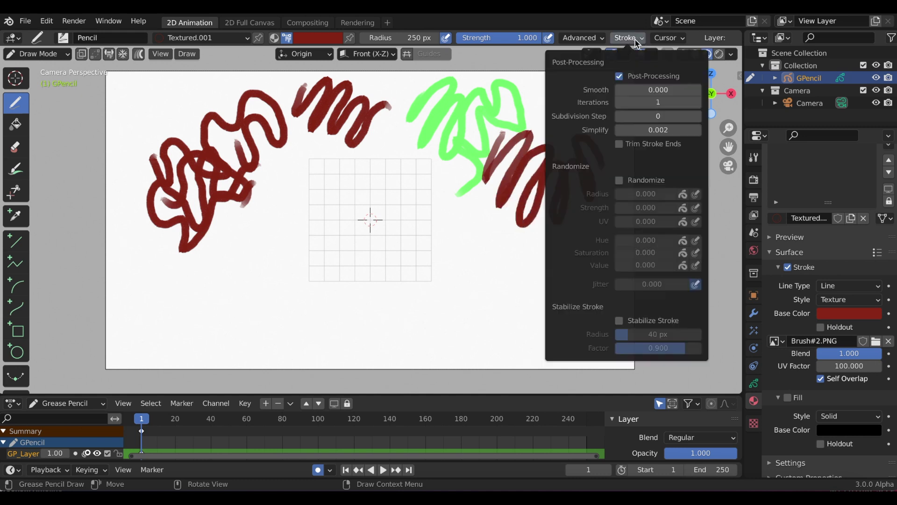
pyautogui.click(619, 181)
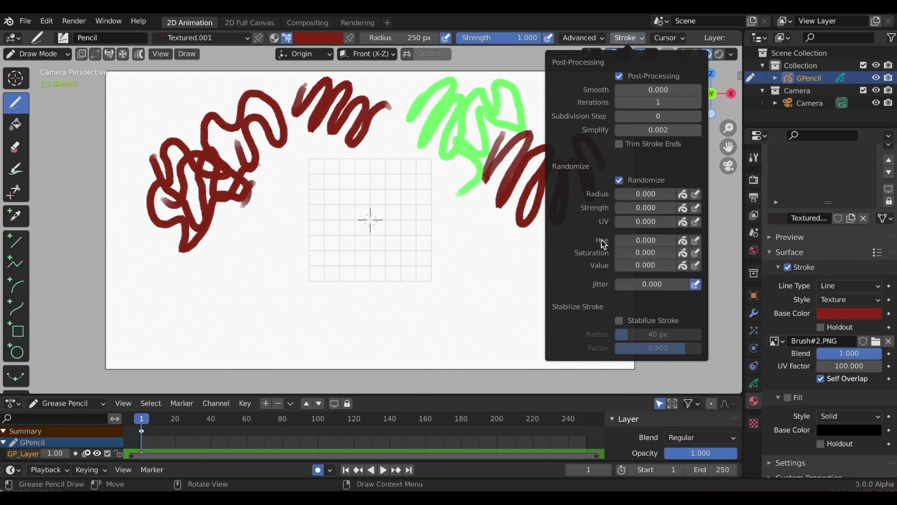
pyautogui.moveTo(622, 240); pyautogui.dragTo(680, 240)
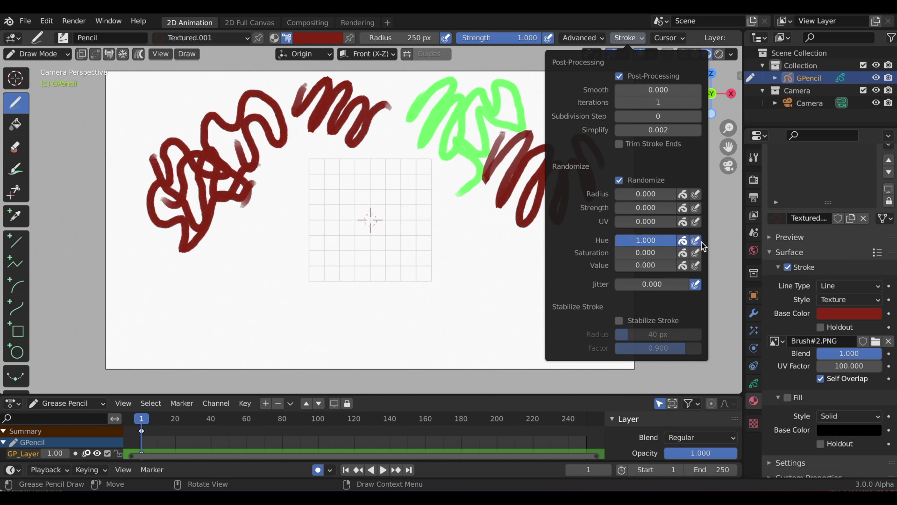
# Draw several wavy test strokes with the randomized hue in the empty canvas area below the dark red zigzag
pyautogui.moveTo(609, 227); pyautogui.dragTo(609, 323)
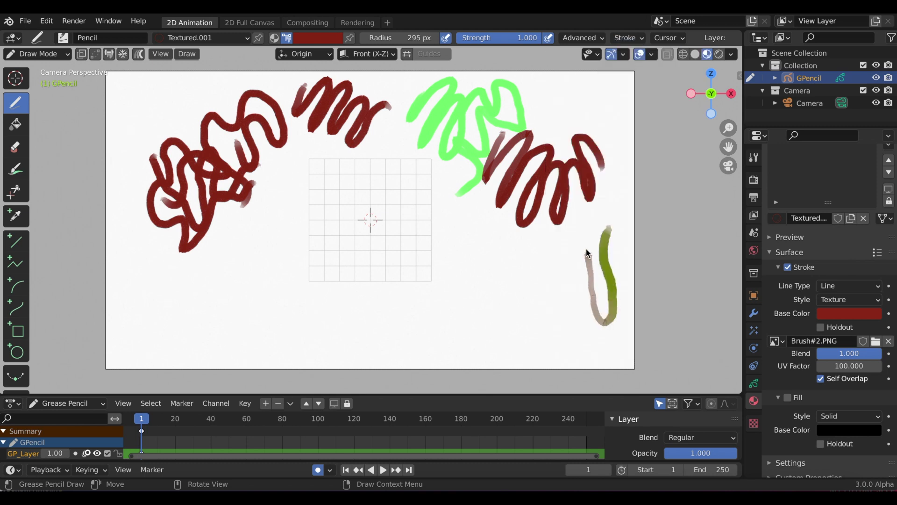
pyautogui.moveTo(587, 250); pyautogui.dragTo(567, 274)
pyautogui.moveTo(562, 340); pyautogui.dragTo(538, 252)
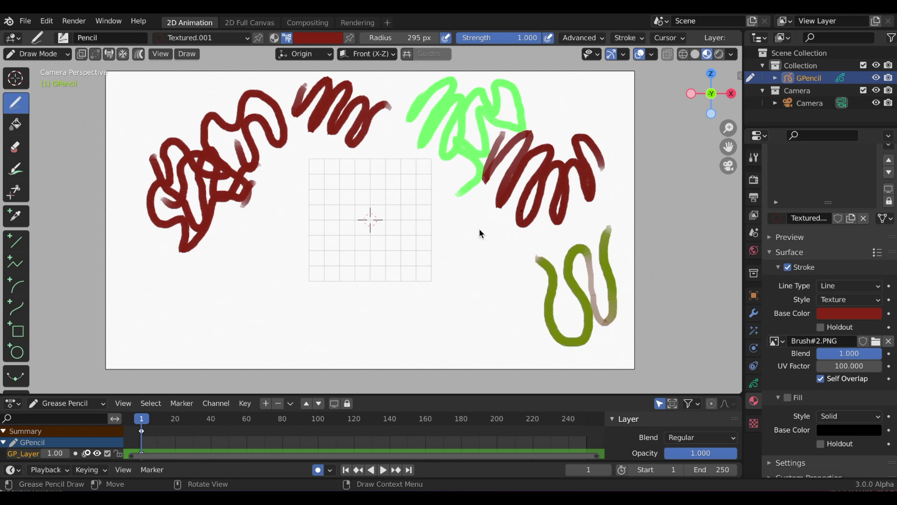
pyautogui.moveTo(482, 244)
pyautogui.mouseDown()
pyautogui.moveTo(477, 274)
pyautogui.moveTo(486, 250)
pyautogui.moveTo(488, 299)
pyautogui.moveTo(492, 258)
pyautogui.moveTo(499, 241)
pyautogui.moveTo(504, 266)
pyautogui.moveTo(509, 239)
pyautogui.moveTo(523, 329)
pyautogui.mouseUp()
pyautogui.moveTo(537, 293); pyautogui.dragTo(543, 342)
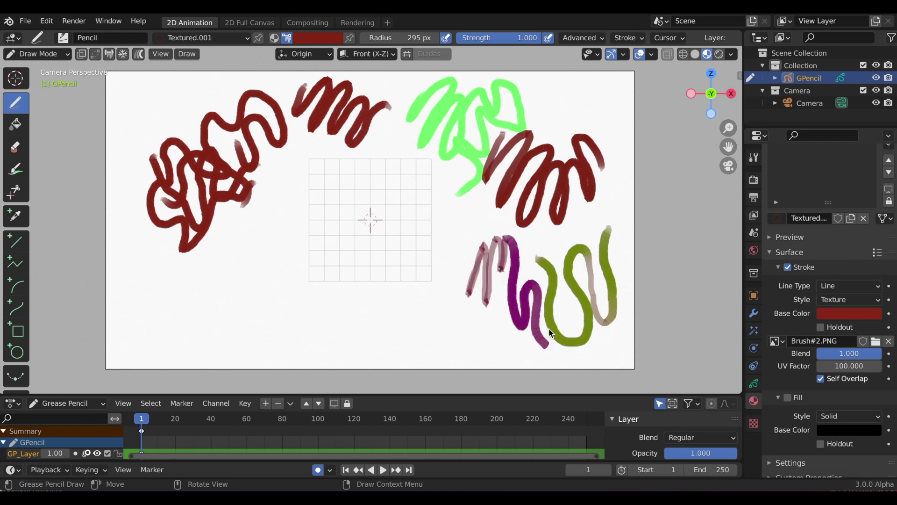